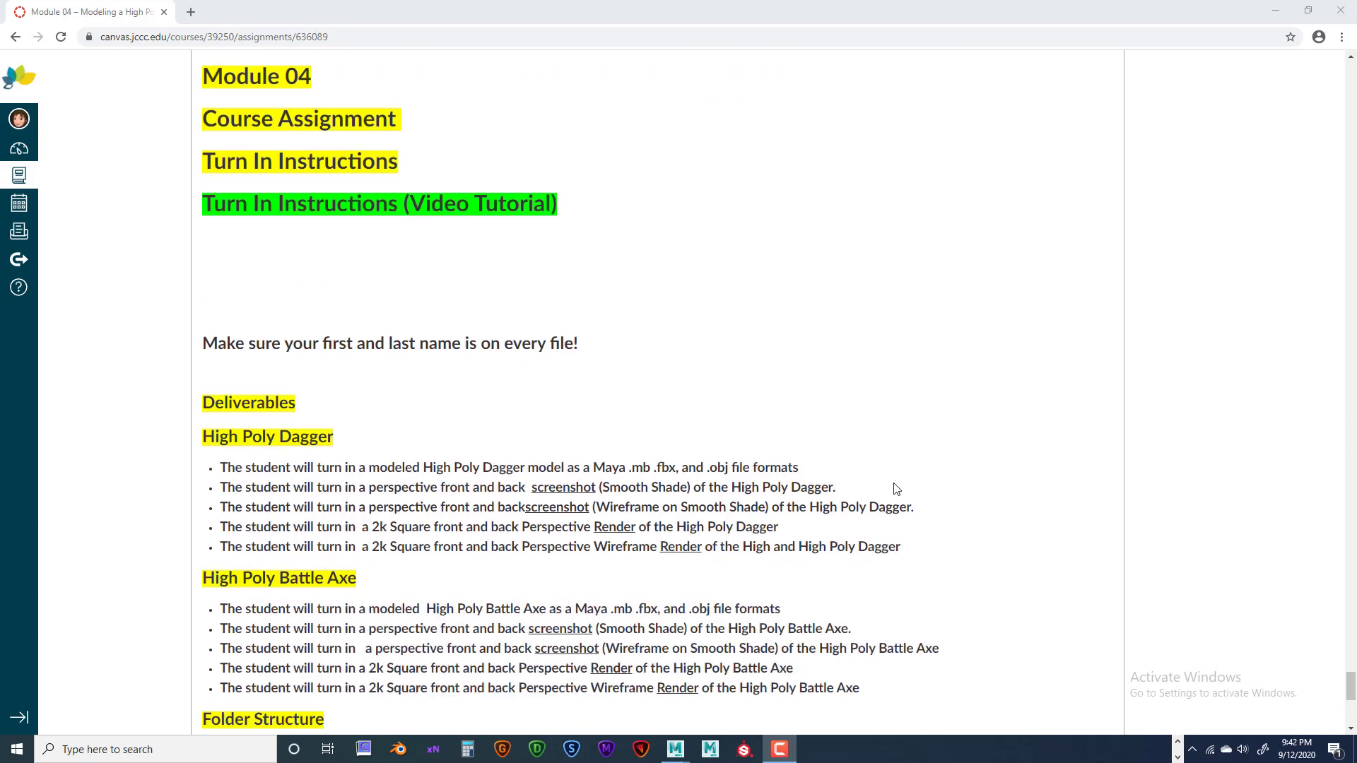
# Review the Deliverables requirements for the High Poly Dagger and High Poly Battle Axe, including file formats, screenshots and 2k square renders
pyautogui.scroll(-3, 842, 418)
pyautogui.scroll(-1, 871, 423)
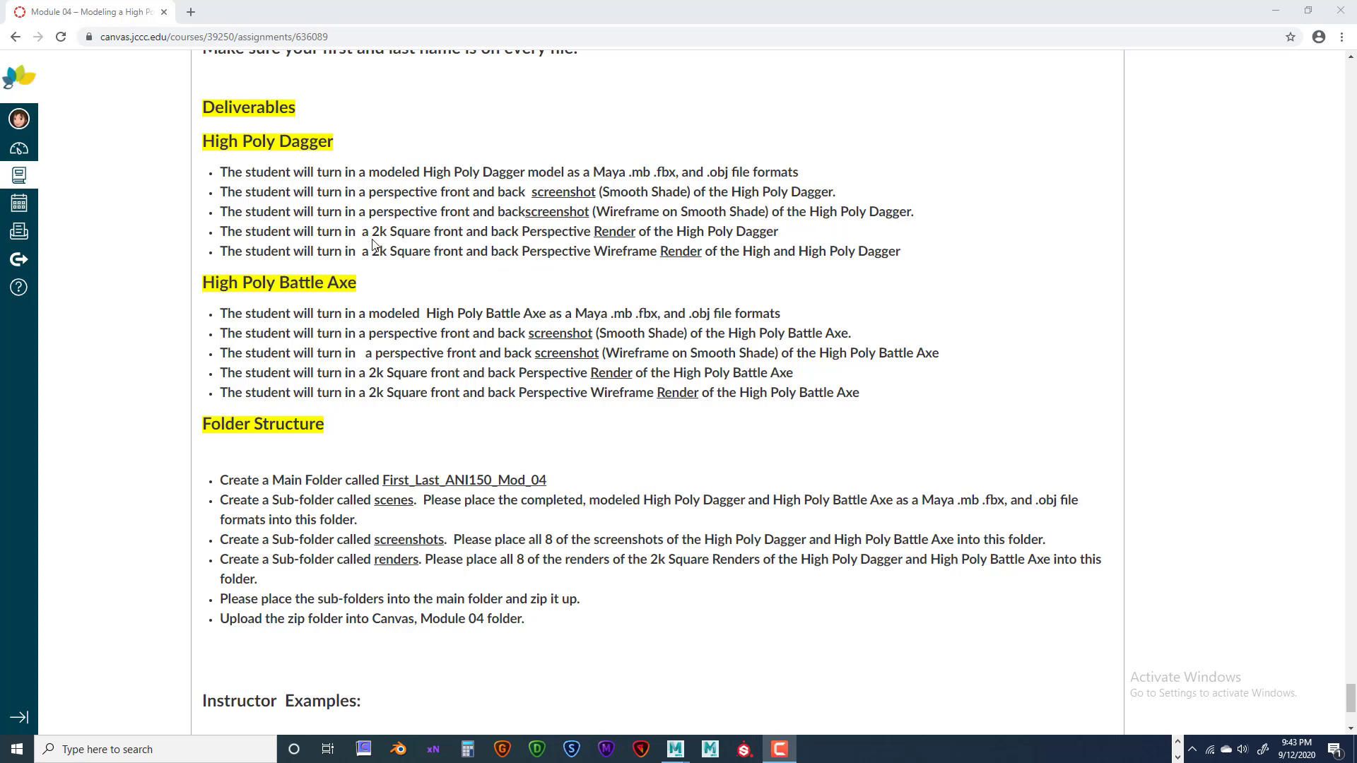
pyautogui.moveTo(485, 191); pyautogui.dragTo(662, 210)
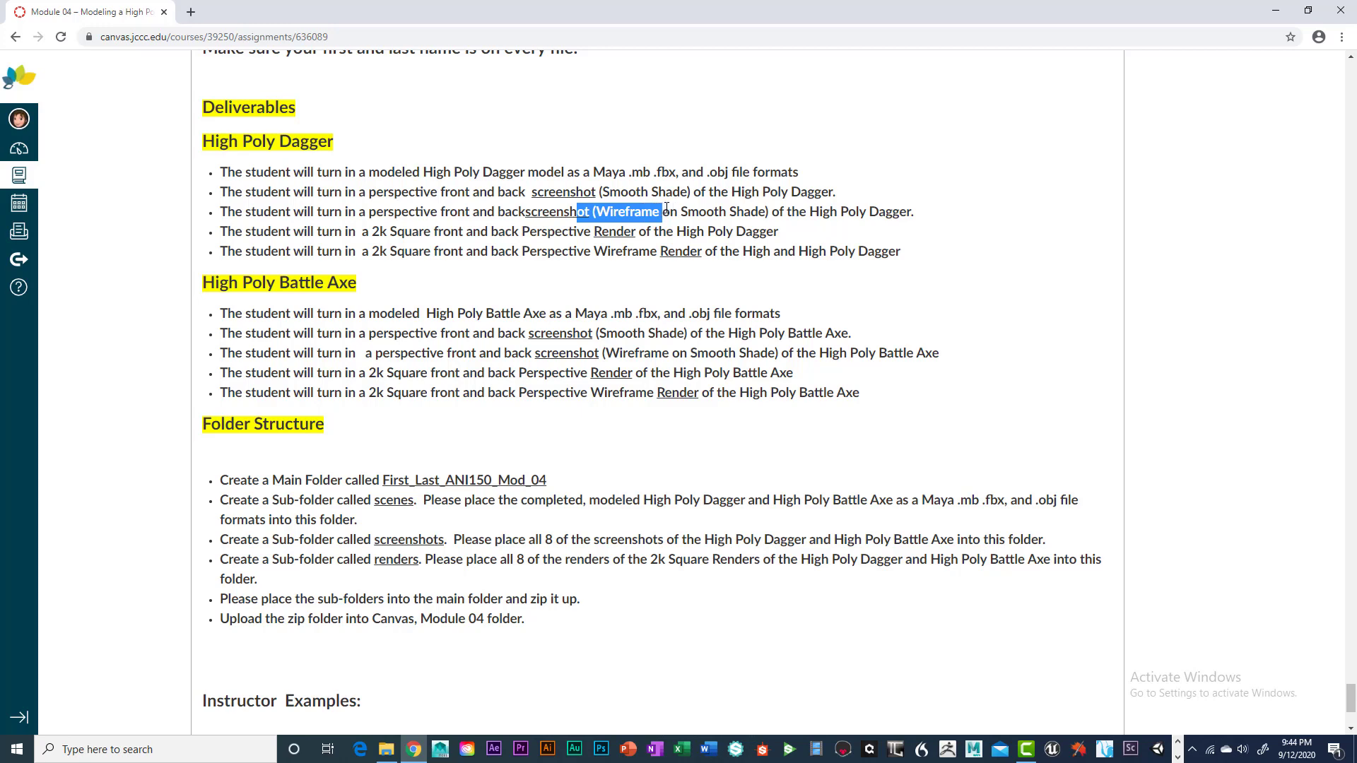
pyautogui.moveTo(369, 250); pyautogui.dragTo(705, 250)
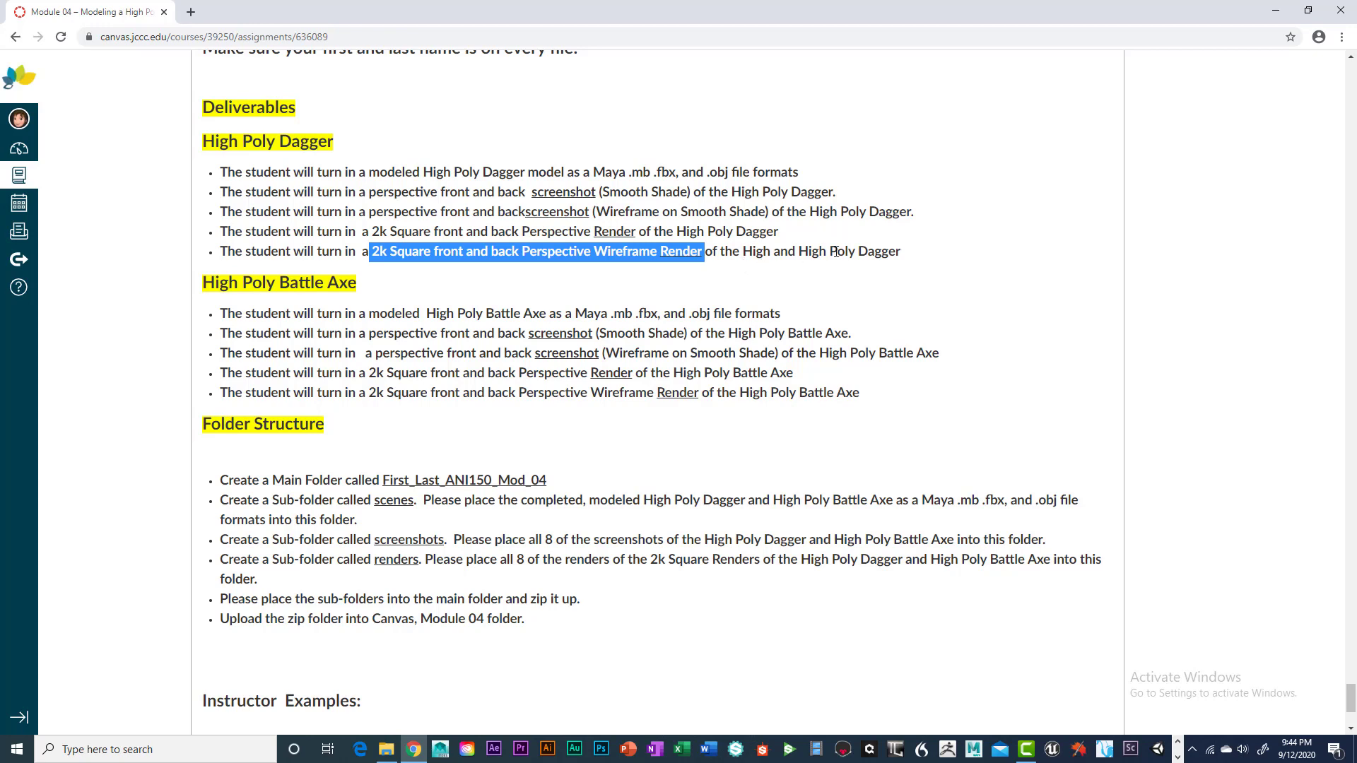
pyautogui.click(924, 253)
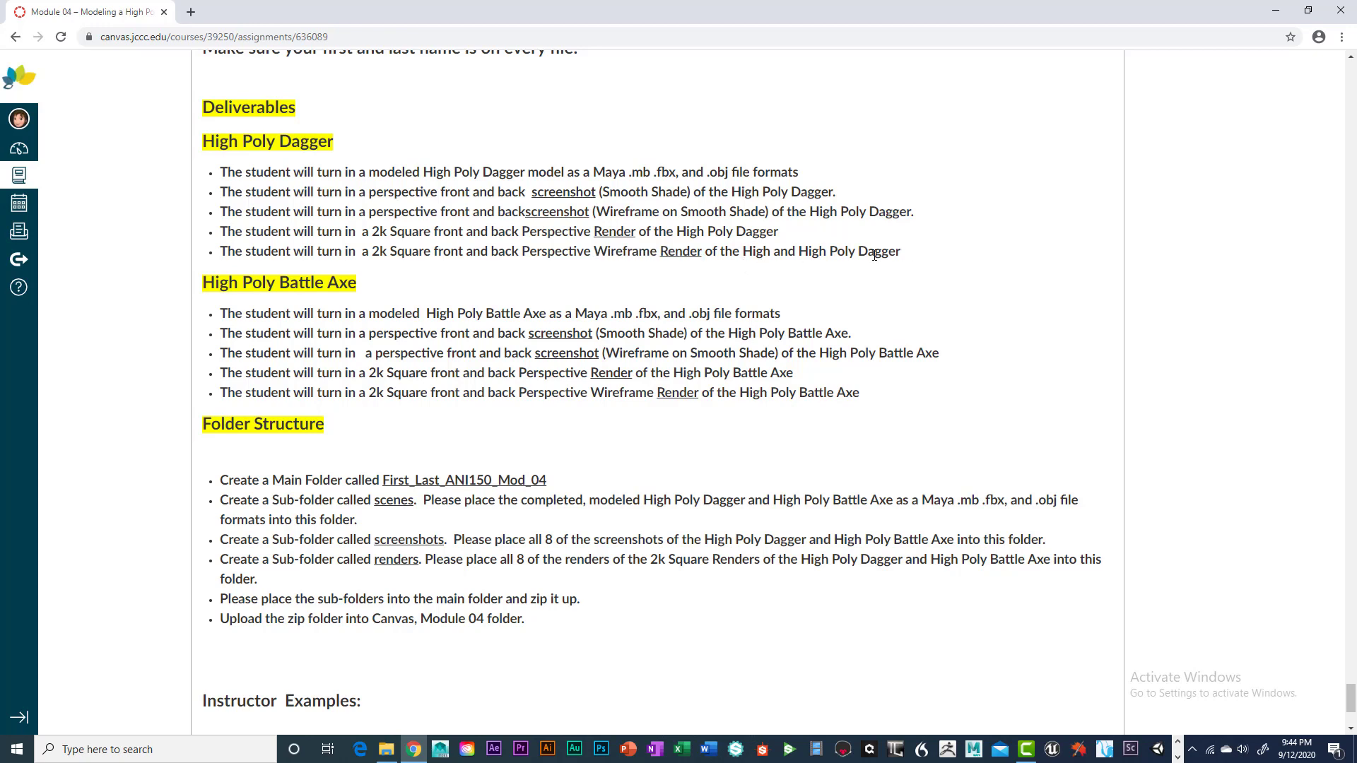
pyautogui.scroll(-1, 905, 249)
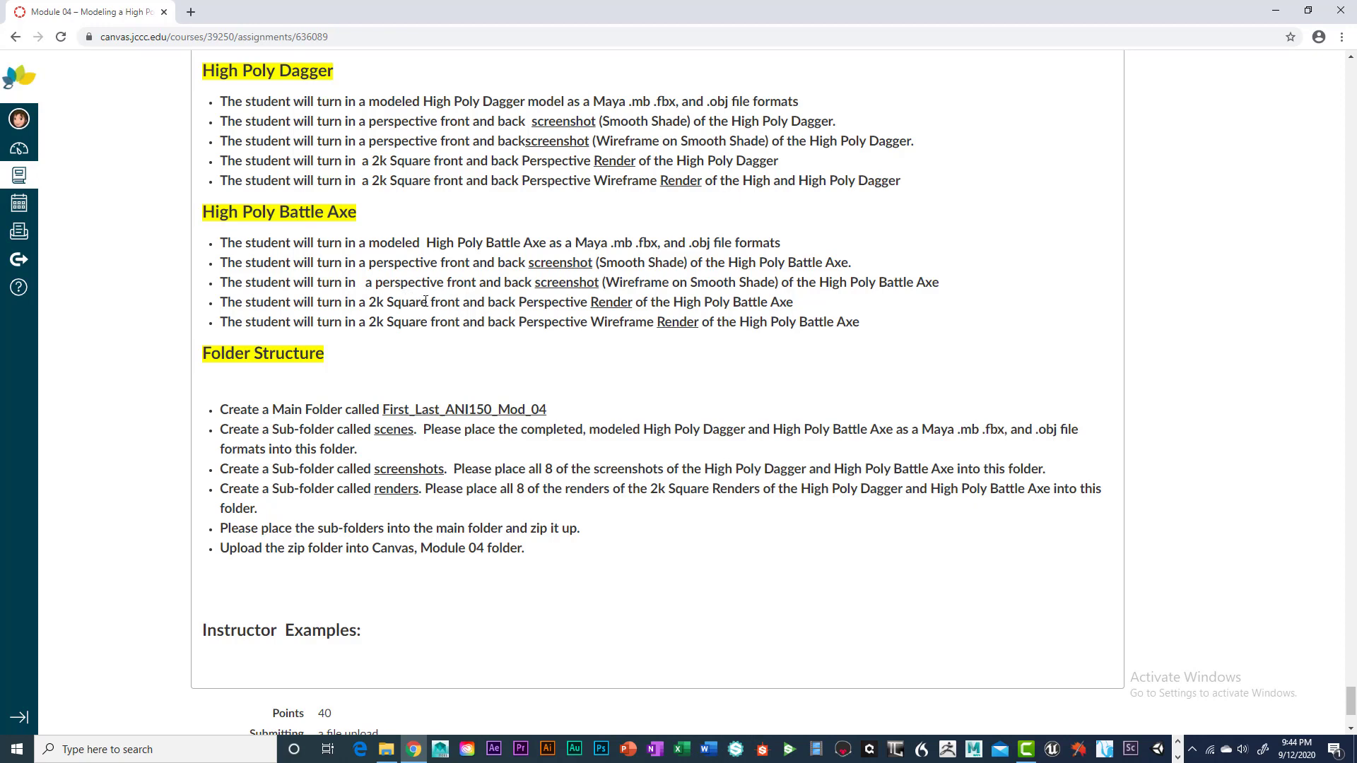
pyautogui.moveTo(370, 302); pyautogui.dragTo(428, 302)
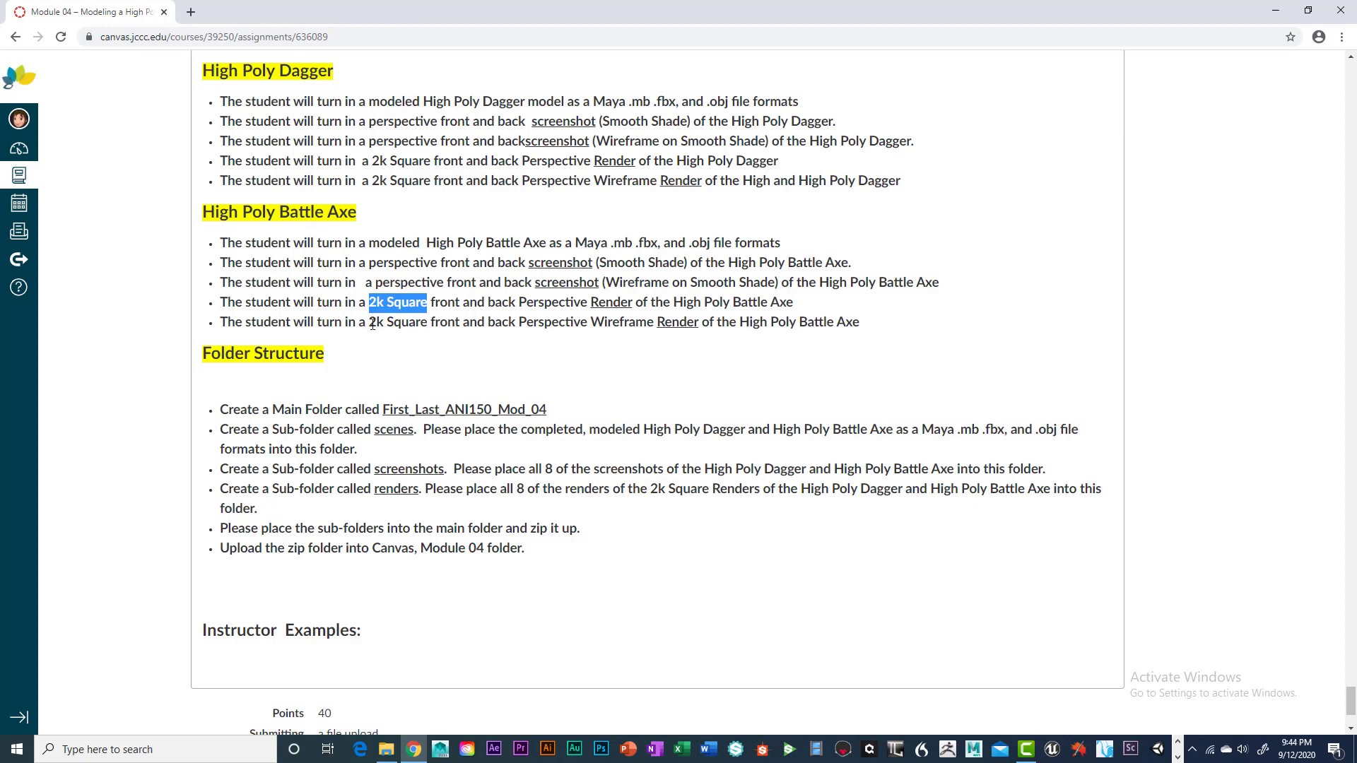
pyautogui.moveTo(370, 323); pyautogui.dragTo(428, 323)
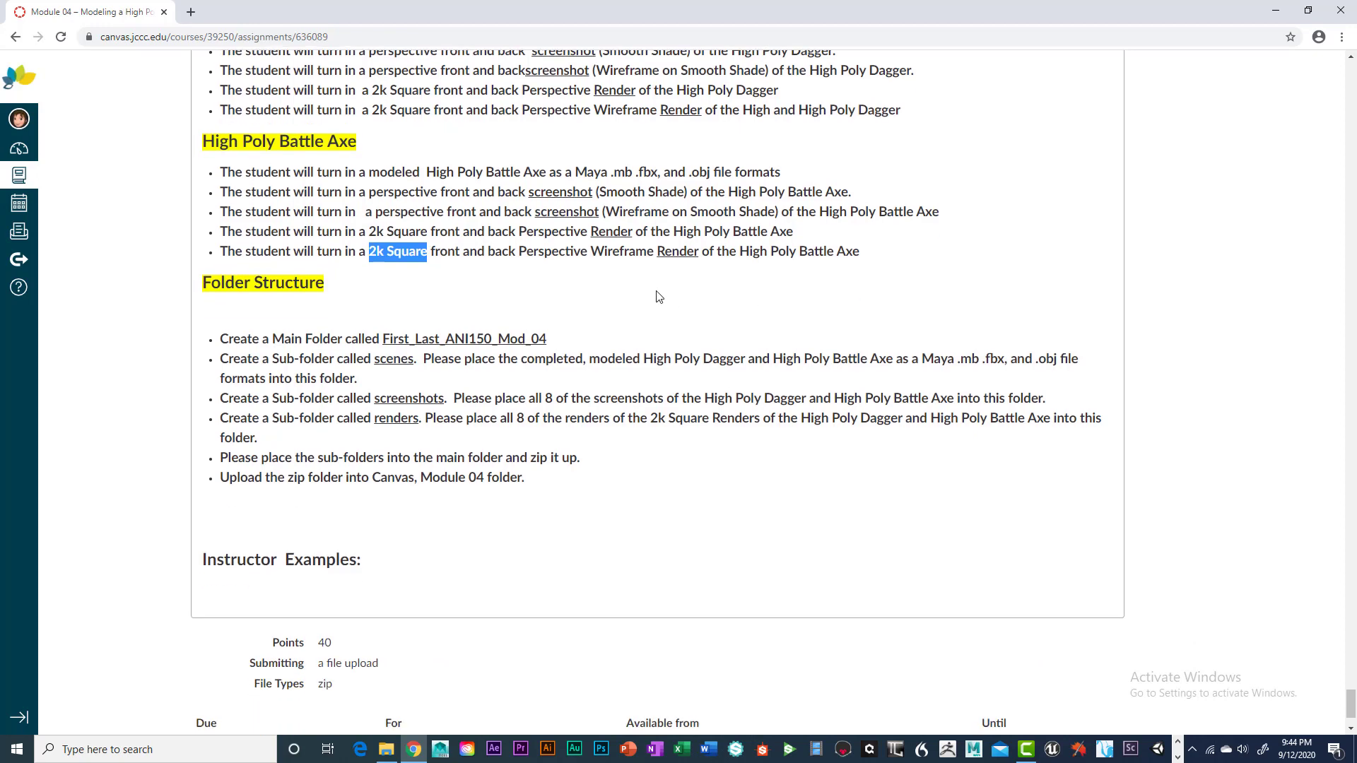
pyautogui.scroll(2, 658, 290)
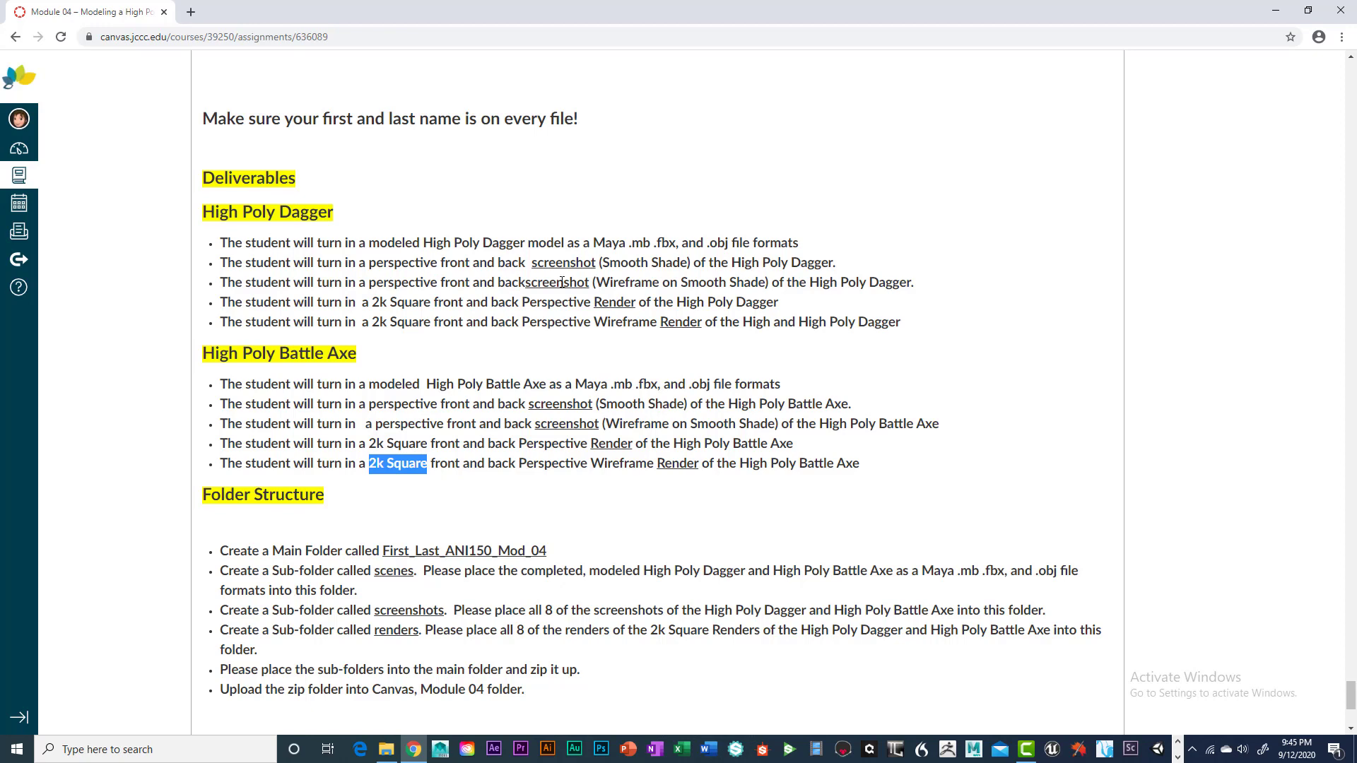
pyautogui.scroll(2, 661, 384)
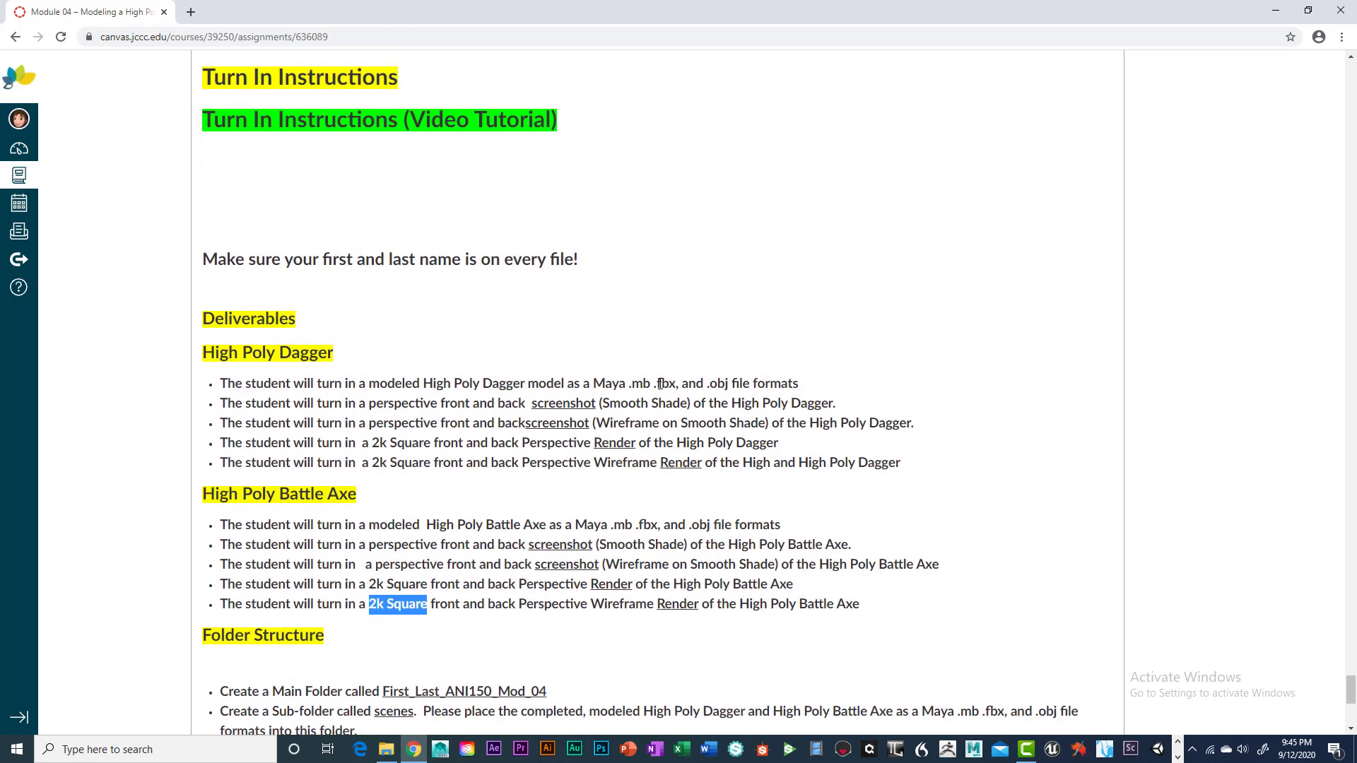
# Review the Folder Structure instructions covering the main folder name, the scenes, screenshots and renders sub-folders, zipping and uploading
pyautogui.scroll(-5, 660, 384)
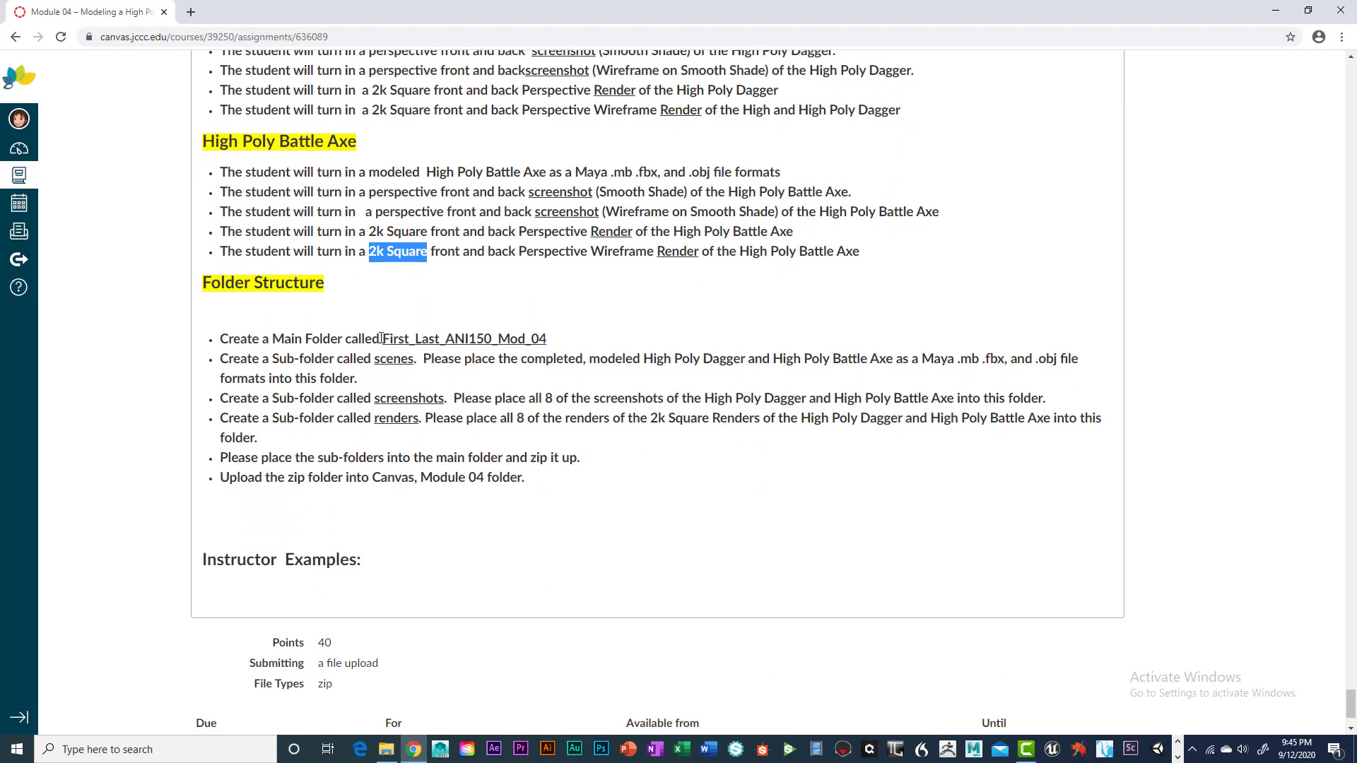
pyautogui.moveTo(381, 339); pyautogui.dragTo(553, 342)
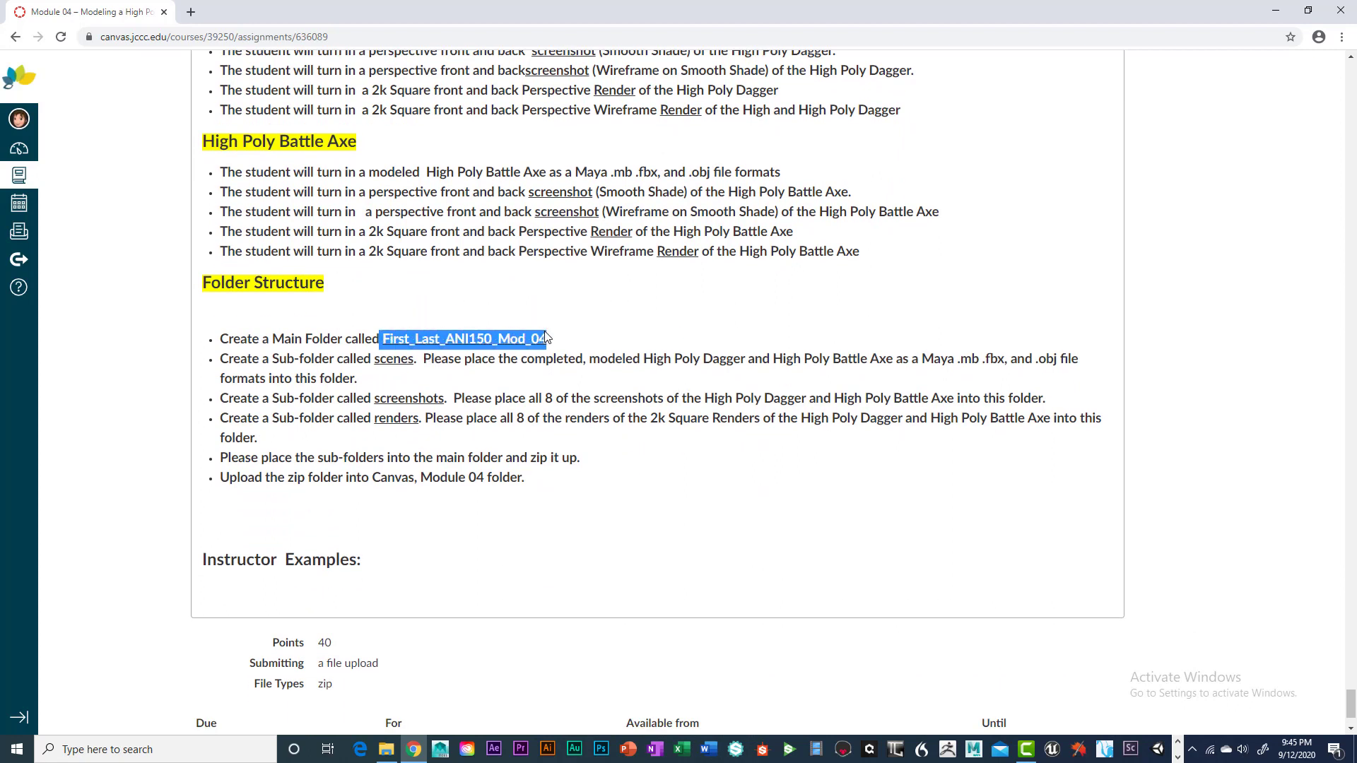
pyautogui.click(582, 337)
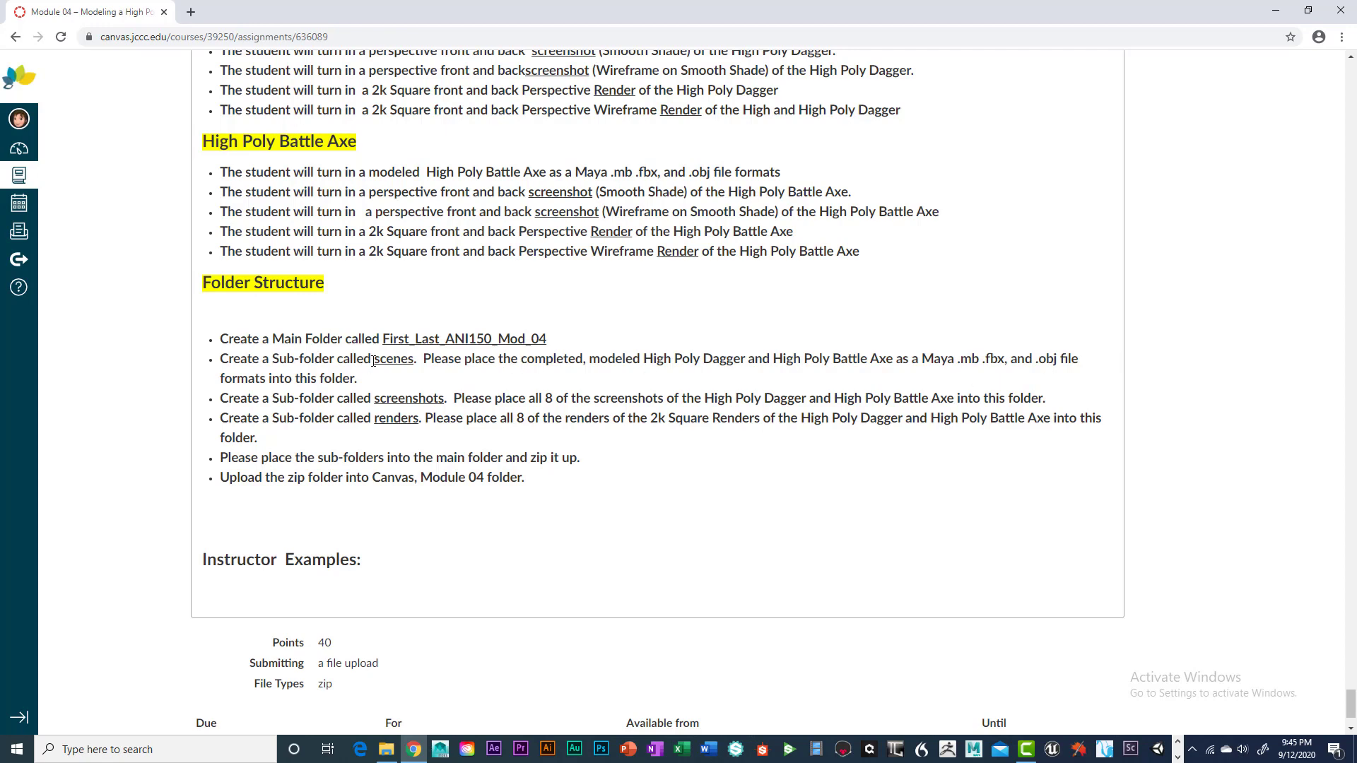
pyautogui.moveTo(375, 360); pyautogui.dragTo(414, 360)
pyautogui.moveTo(545, 338); pyautogui.dragTo(383, 340)
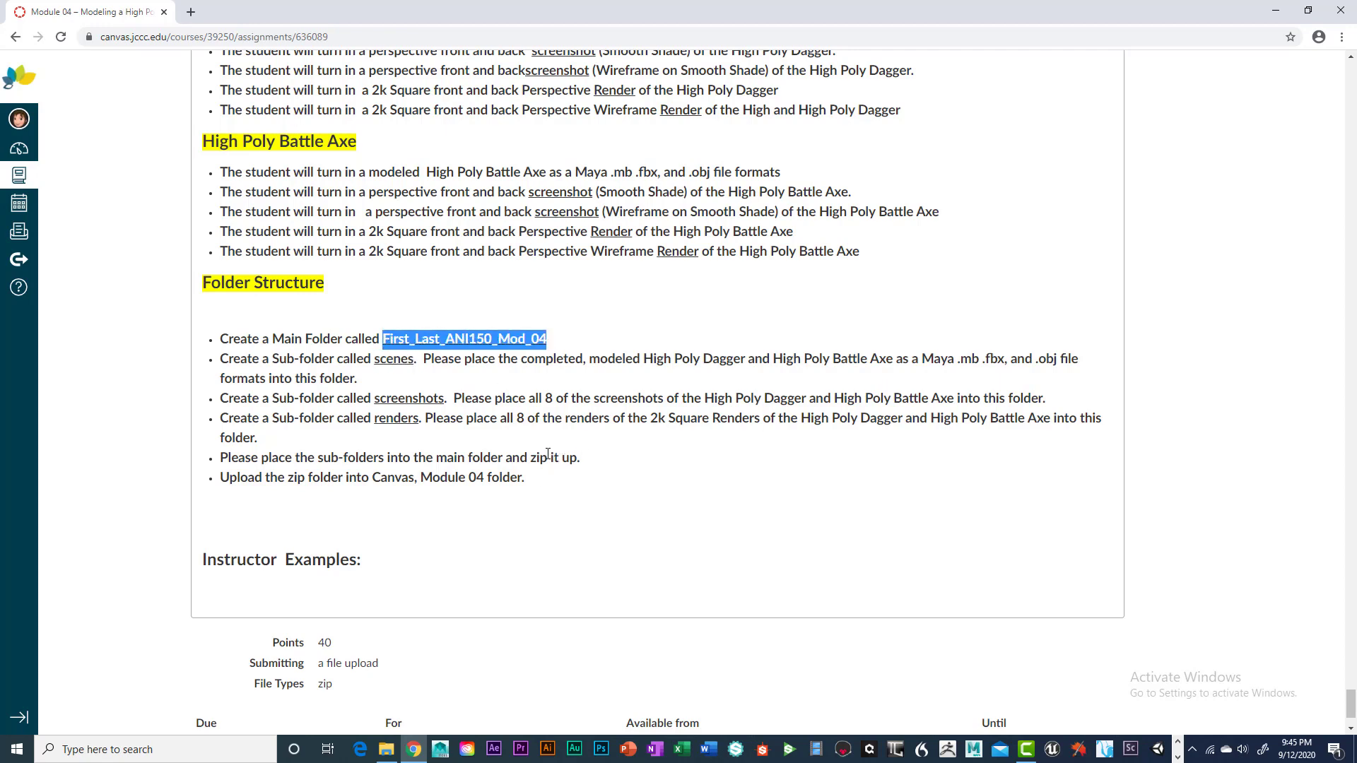
pyautogui.click(596, 458)
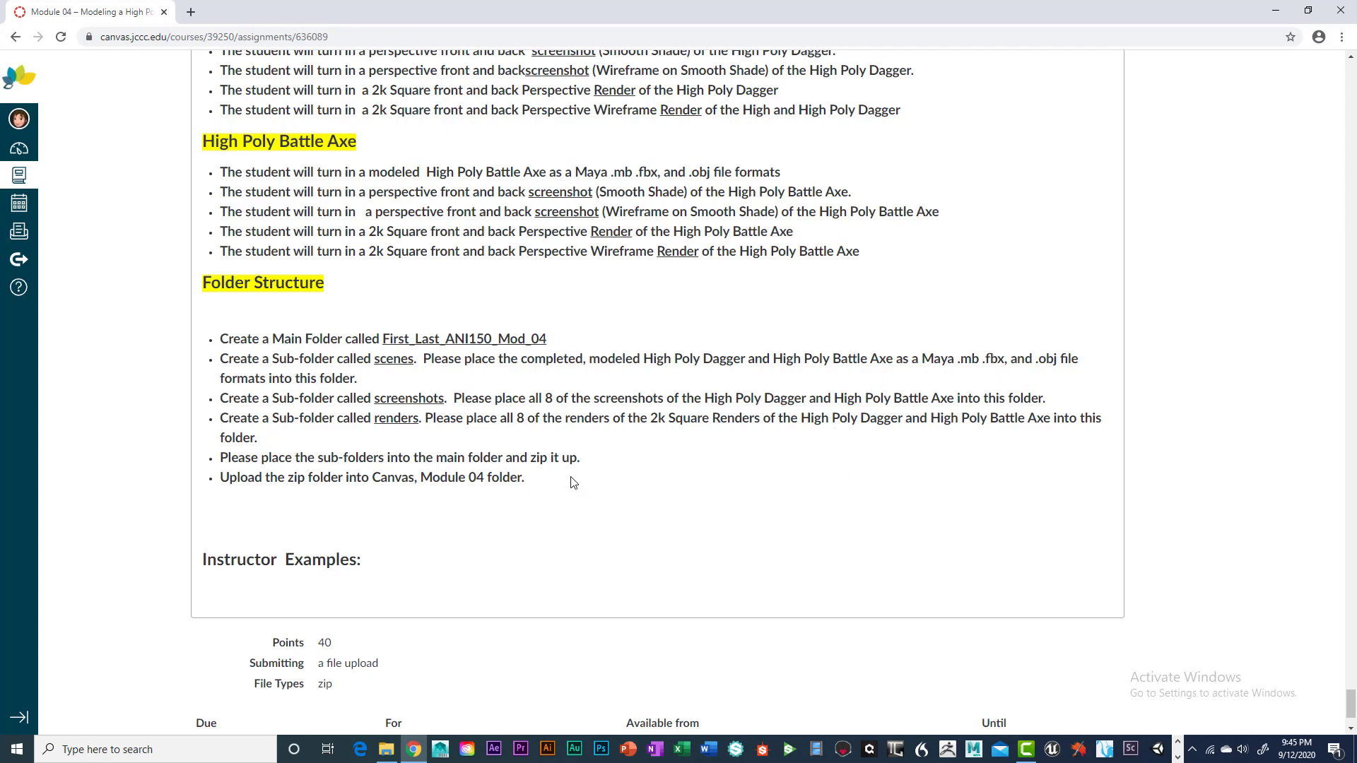
pyautogui.doubleClick(292, 480)
# Minimize the browser and open the renders subfolder of the Module 04 project folder on the desktop
pyautogui.click(1273, 12)
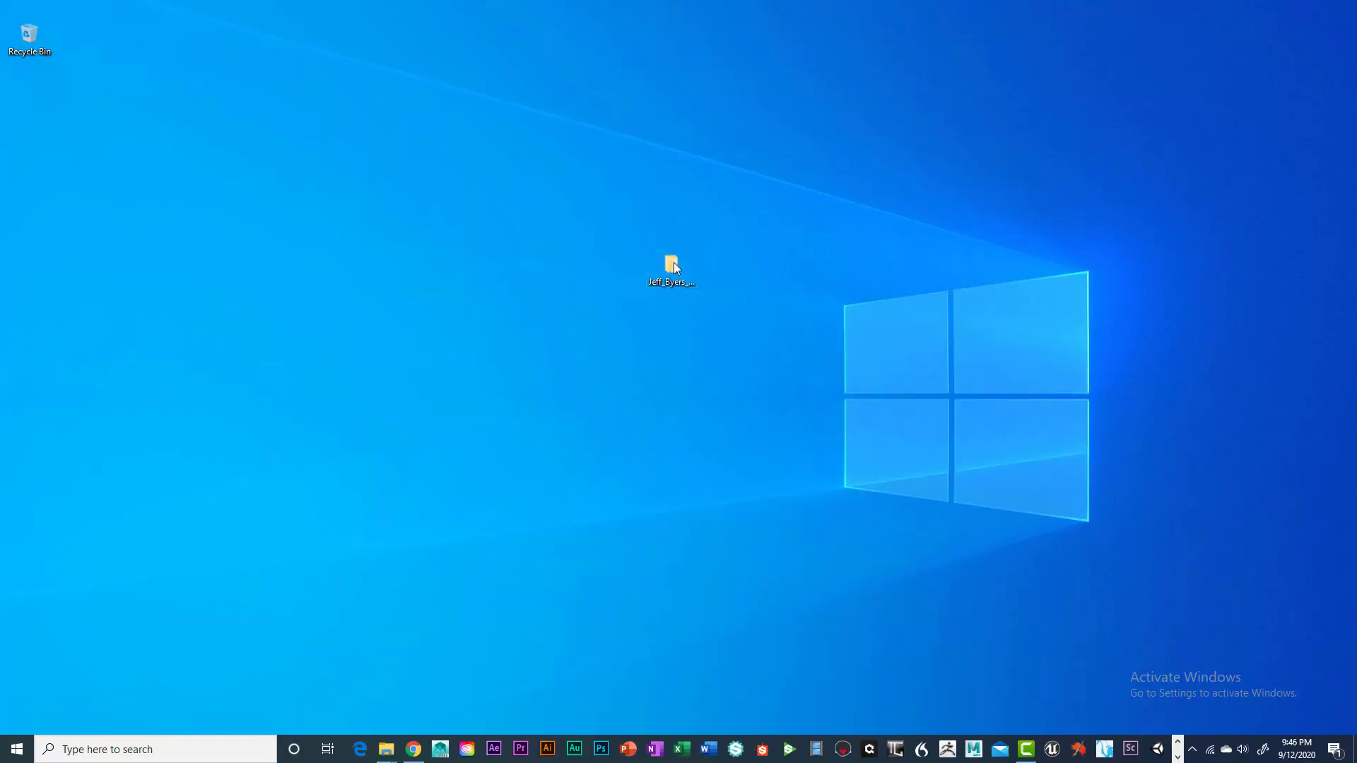
pyautogui.doubleClick(671, 266)
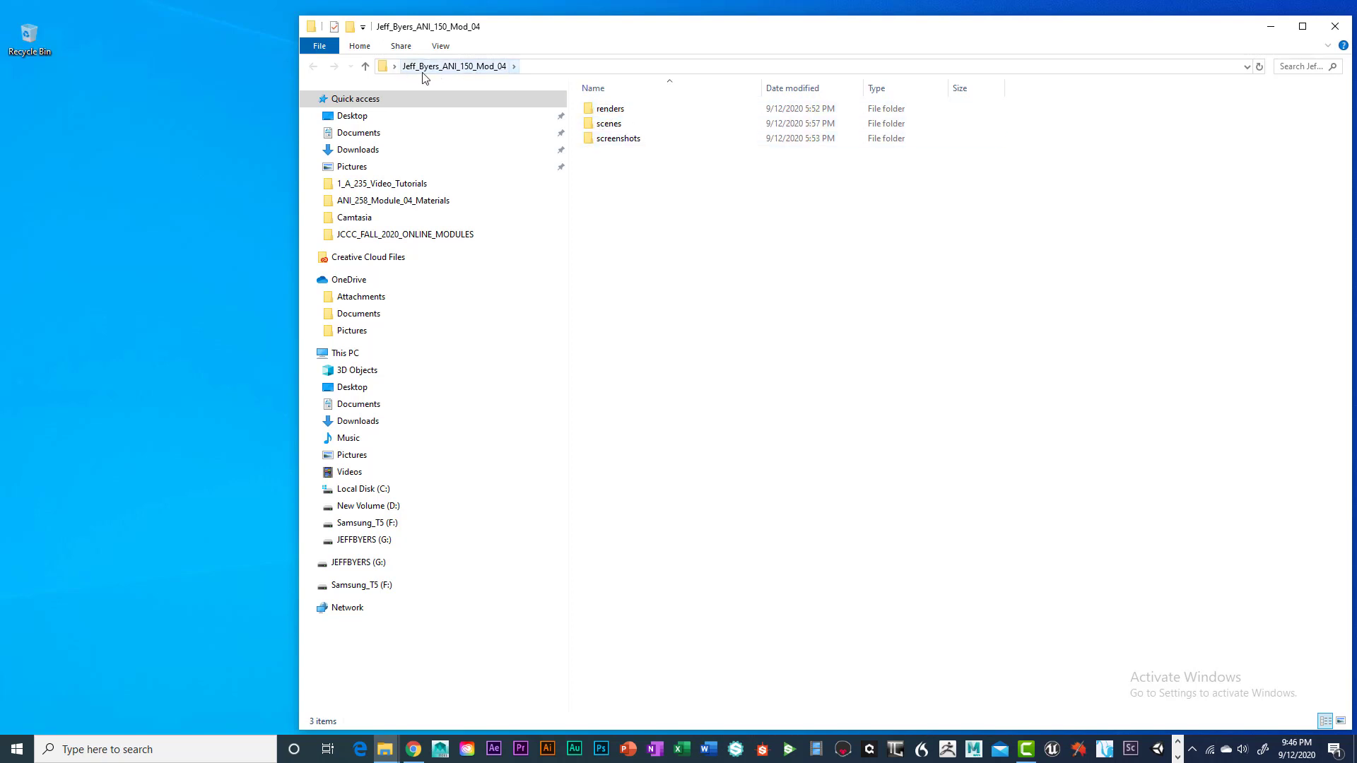
pyautogui.doubleClick(613, 108)
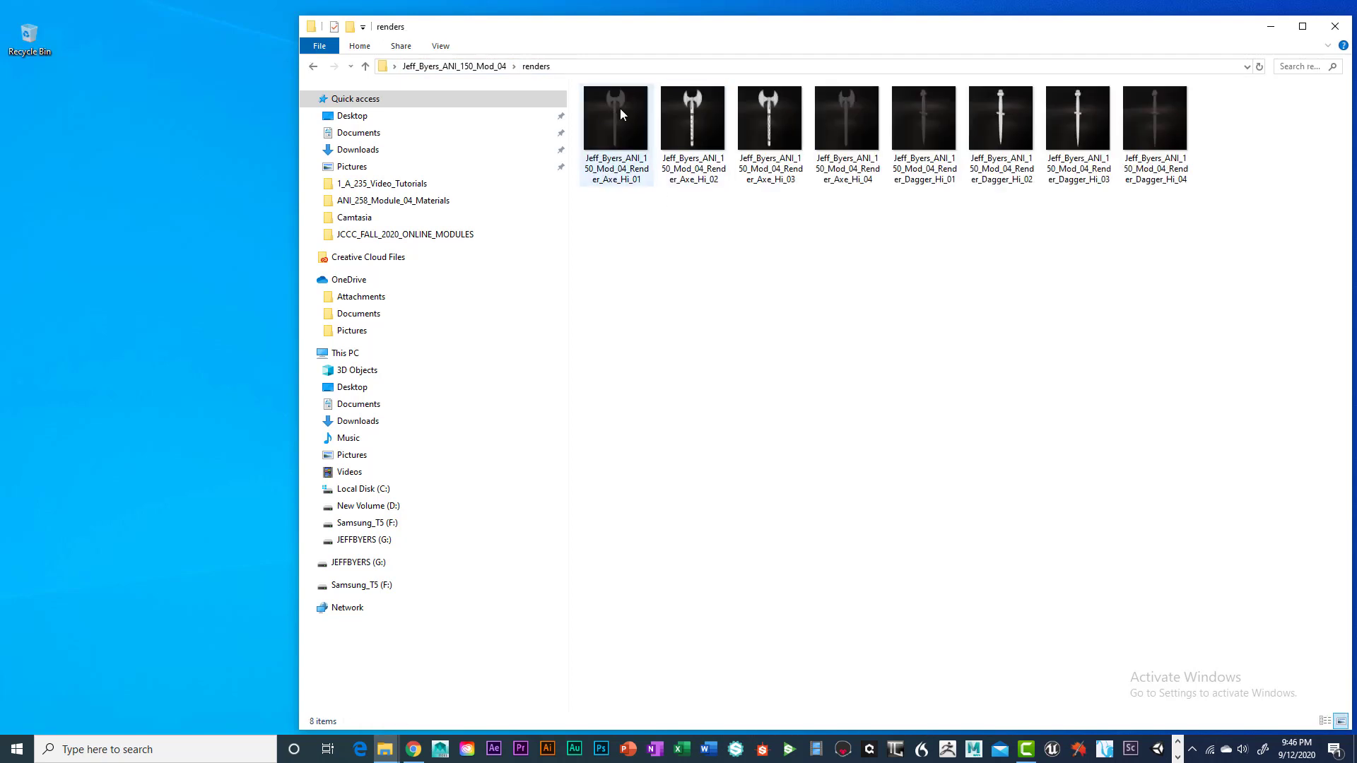
# Open the Axe_Hi_01 render in Photos and enlarge the viewer to full screen
pyautogui.click(621, 109)
pyautogui.rightClick(621, 110)
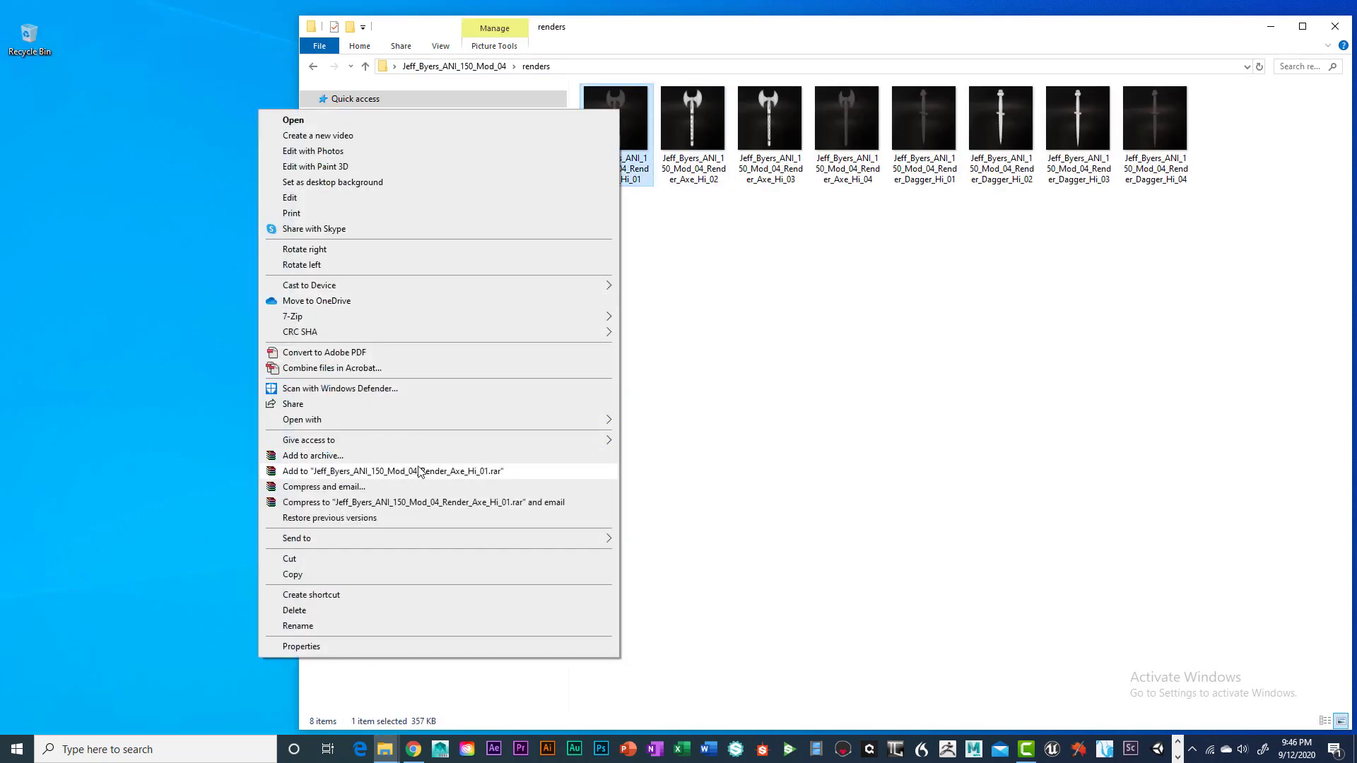
pyautogui.moveTo(379, 421)
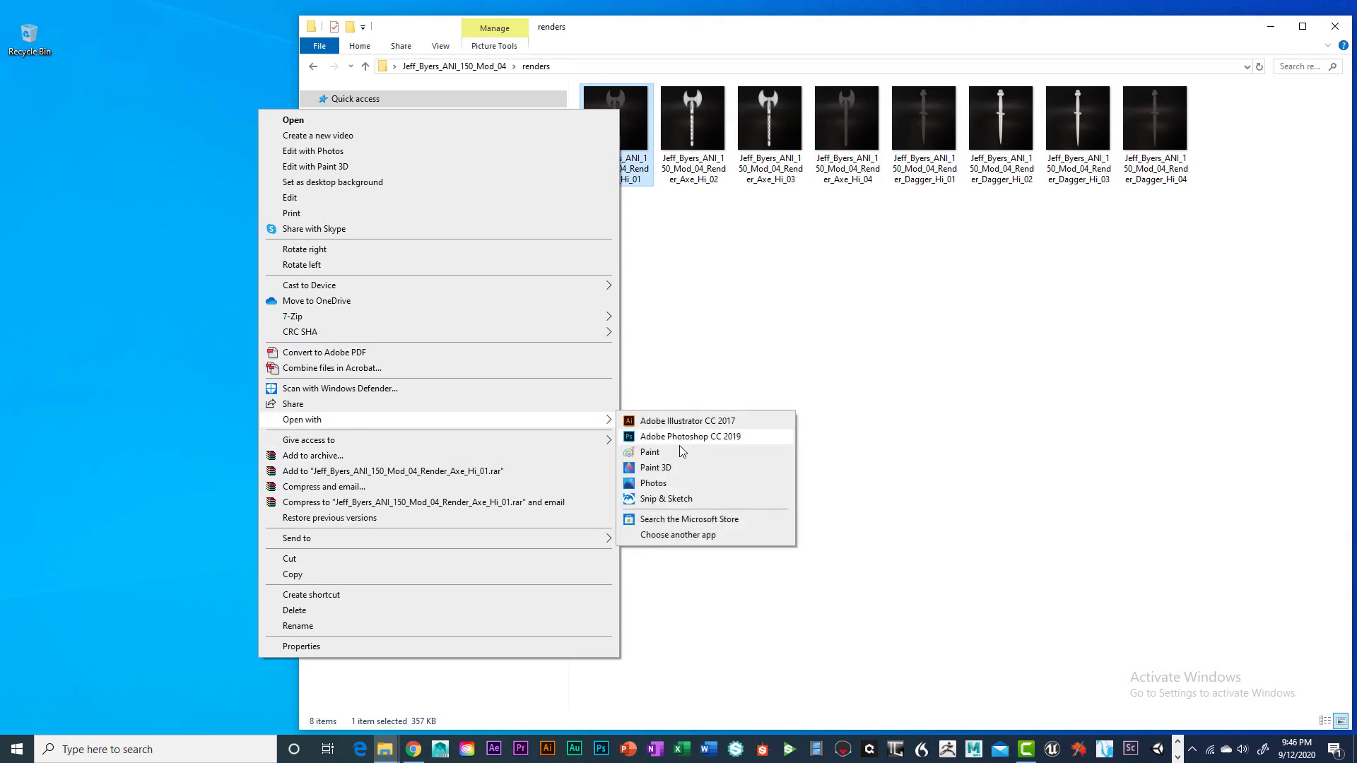
pyautogui.click(653, 484)
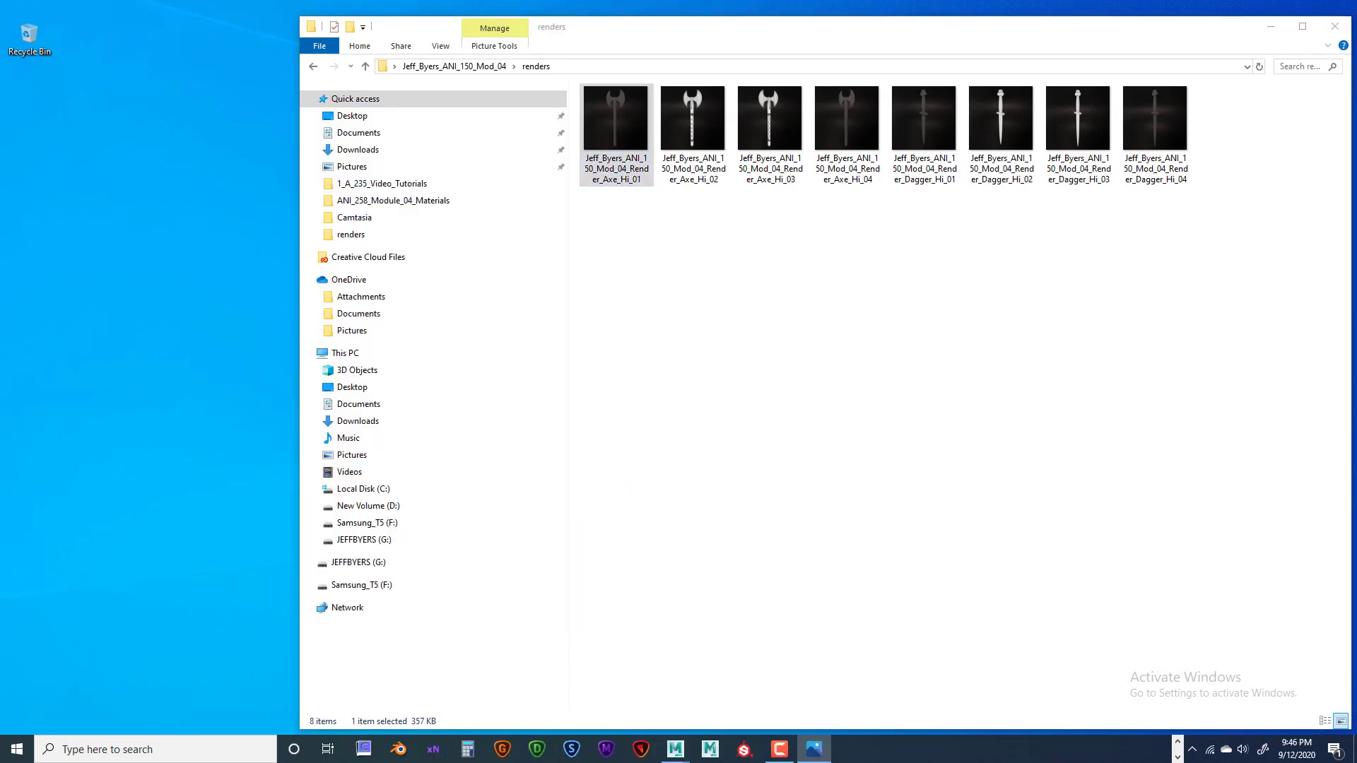
pyautogui.moveTo(976, 297); pyautogui.dragTo(627, 16)
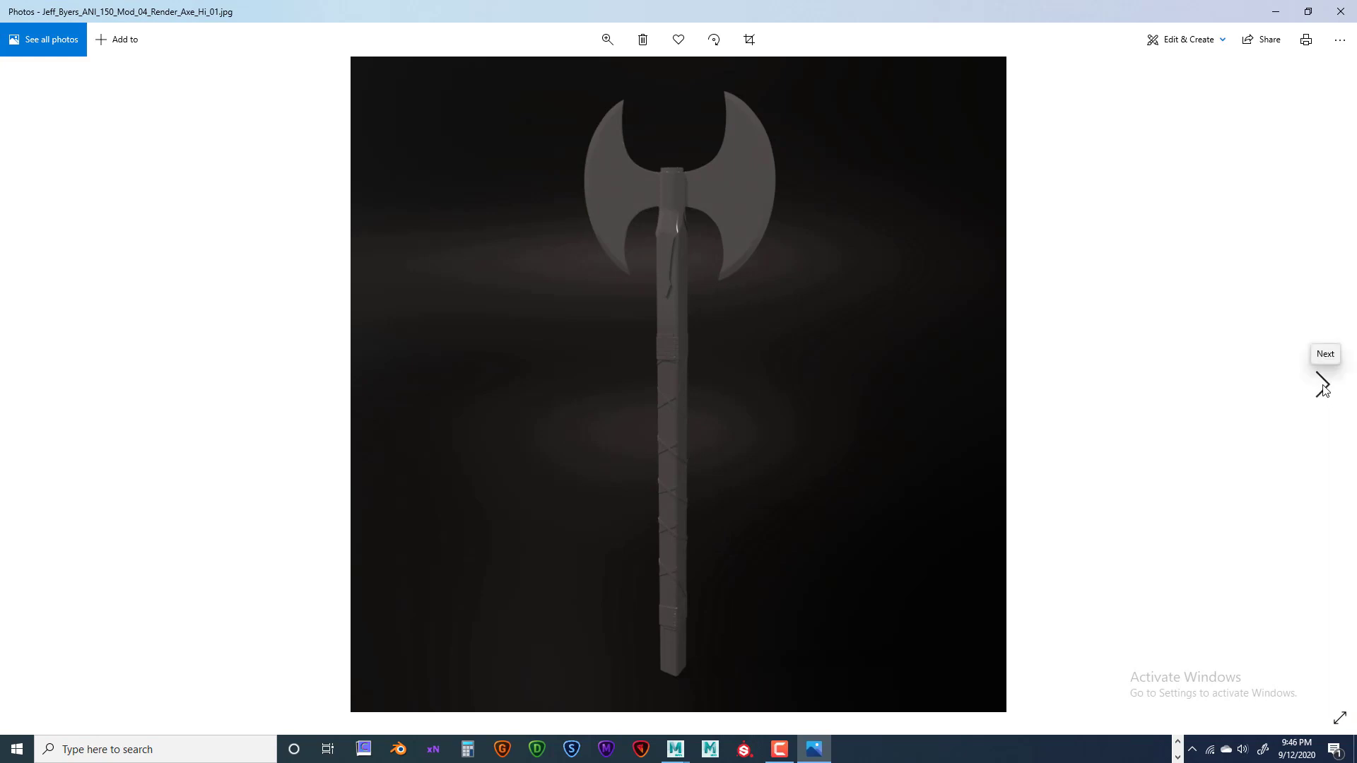
# Browse the remaining renders in order, from Axe_Hi_02 through Axe_Hi_04 and Dagger_Hi_01 through Dagger_Hi_04
pyautogui.click(1323, 385)
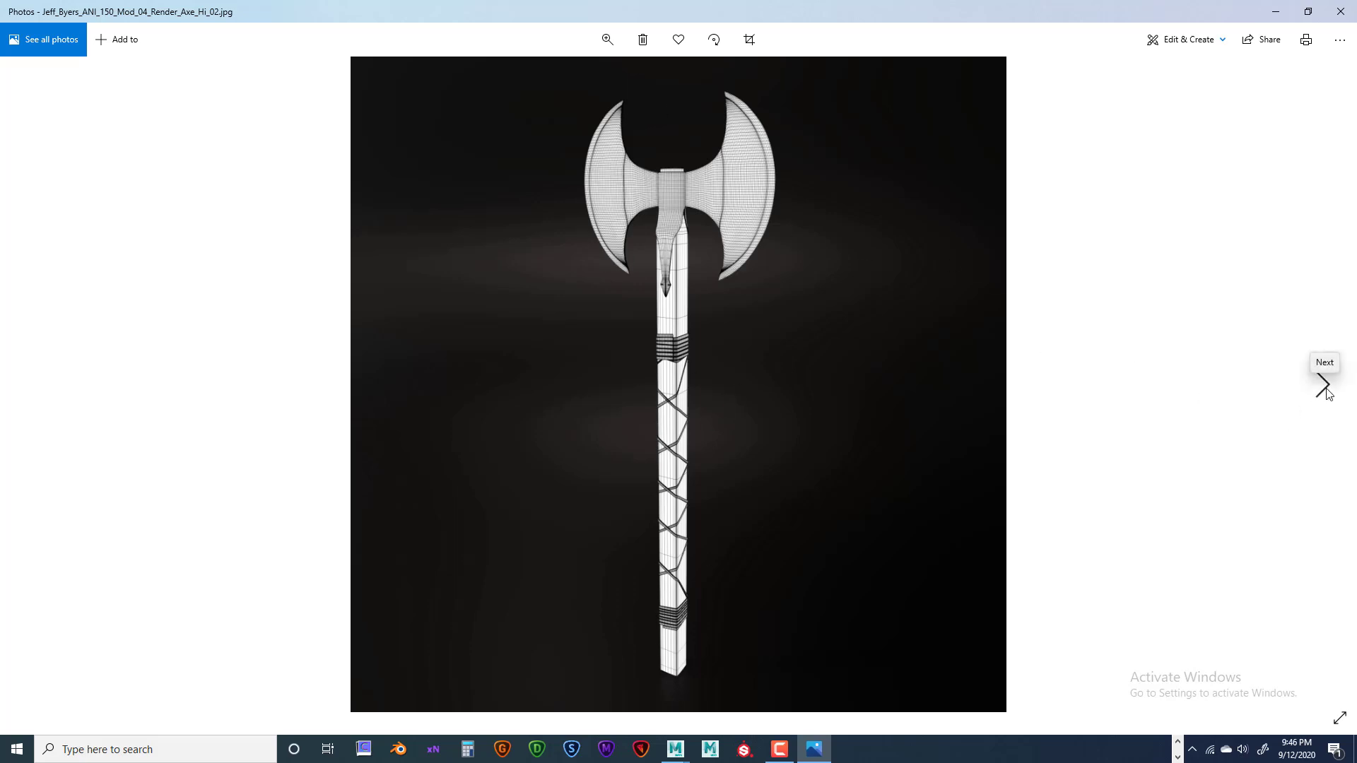
pyautogui.click(1324, 387)
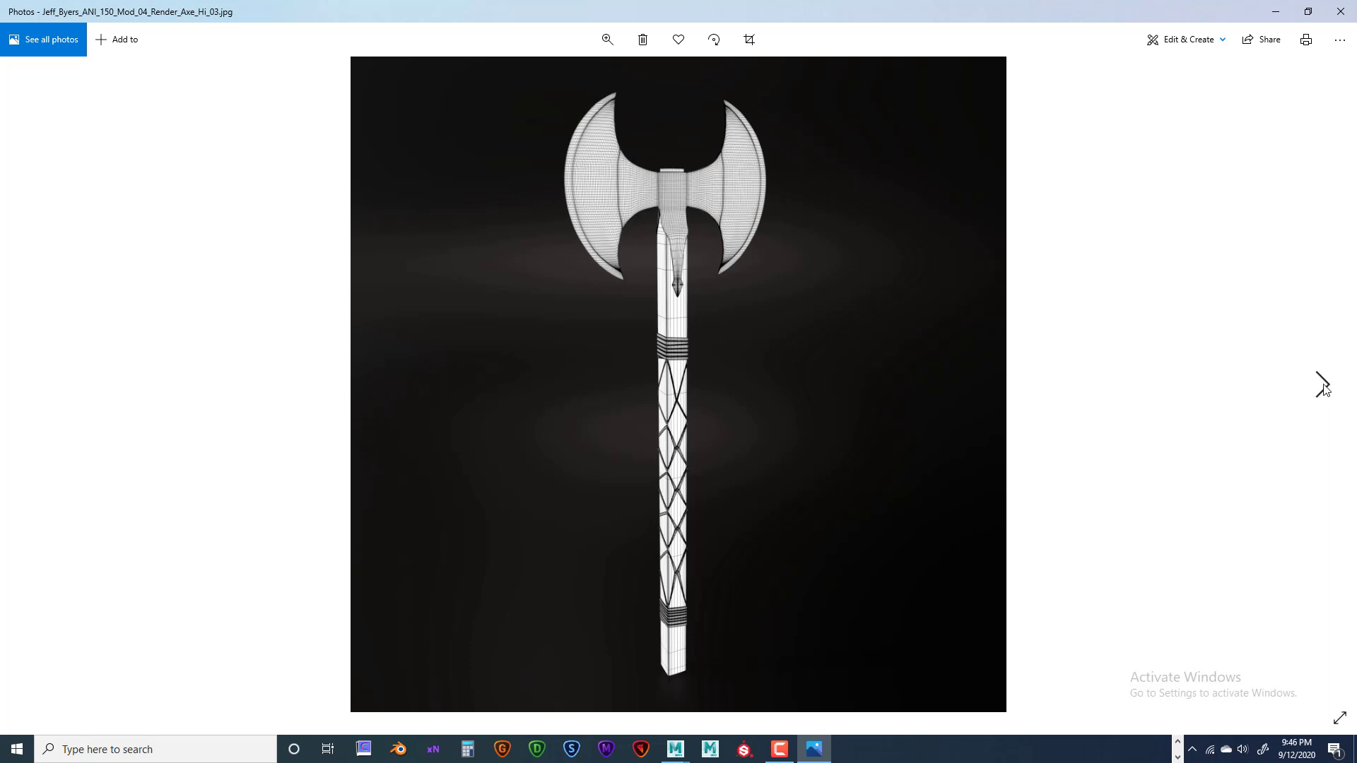
pyautogui.click(1324, 387)
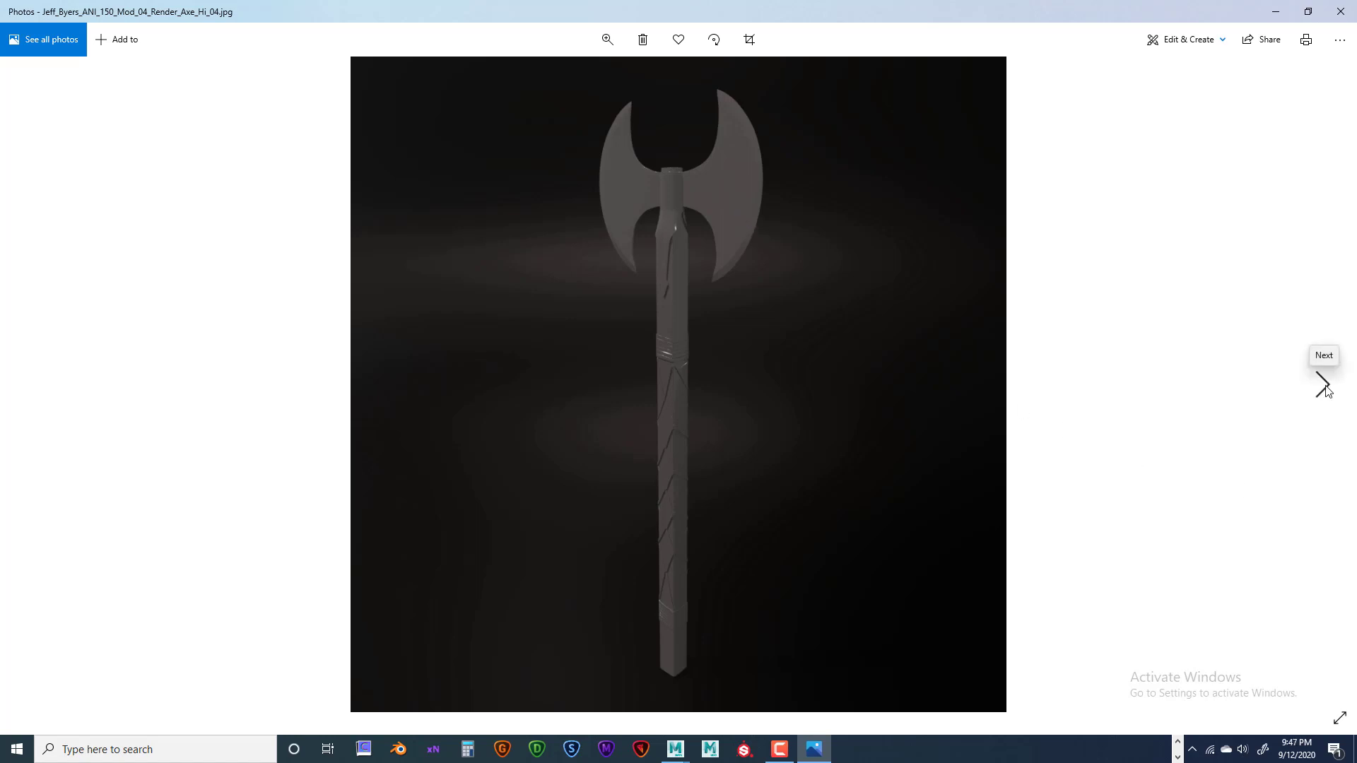
pyautogui.click(1323, 385)
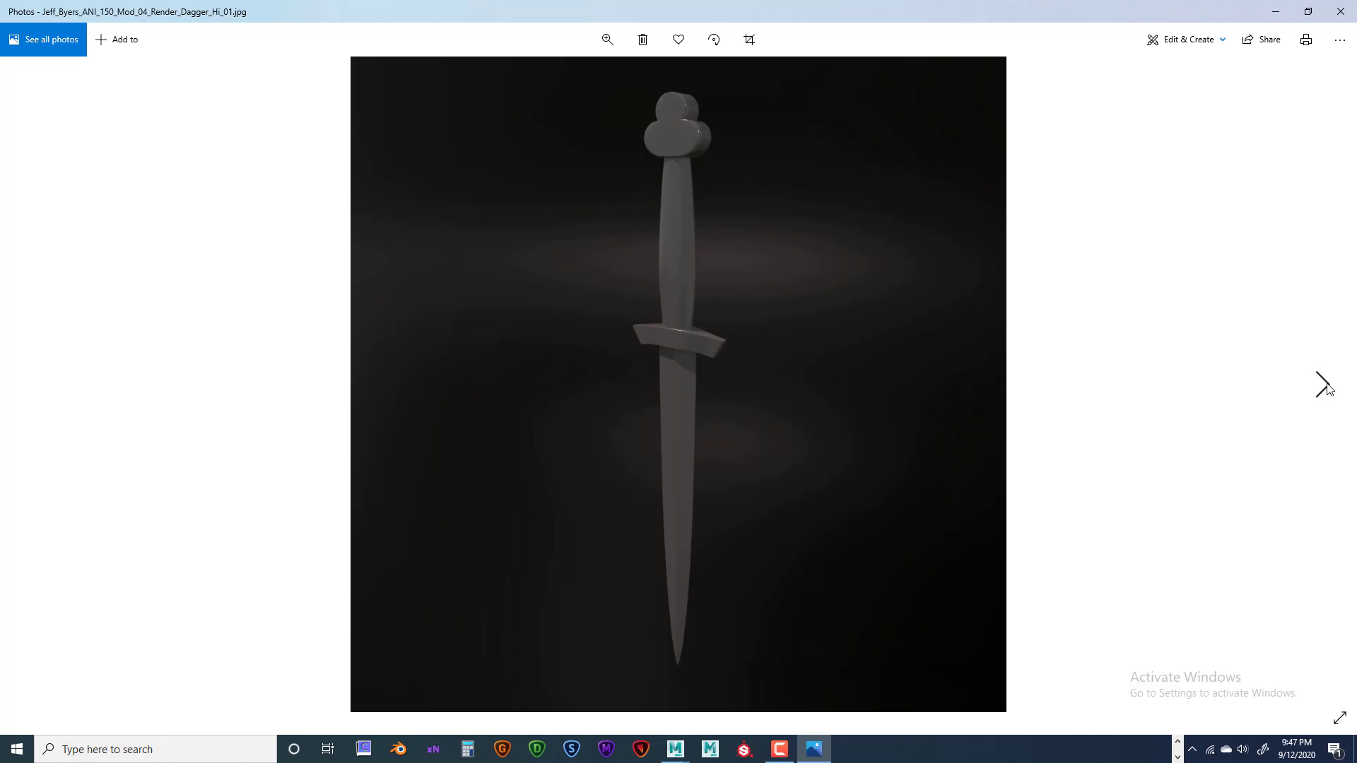
pyautogui.click(1326, 386)
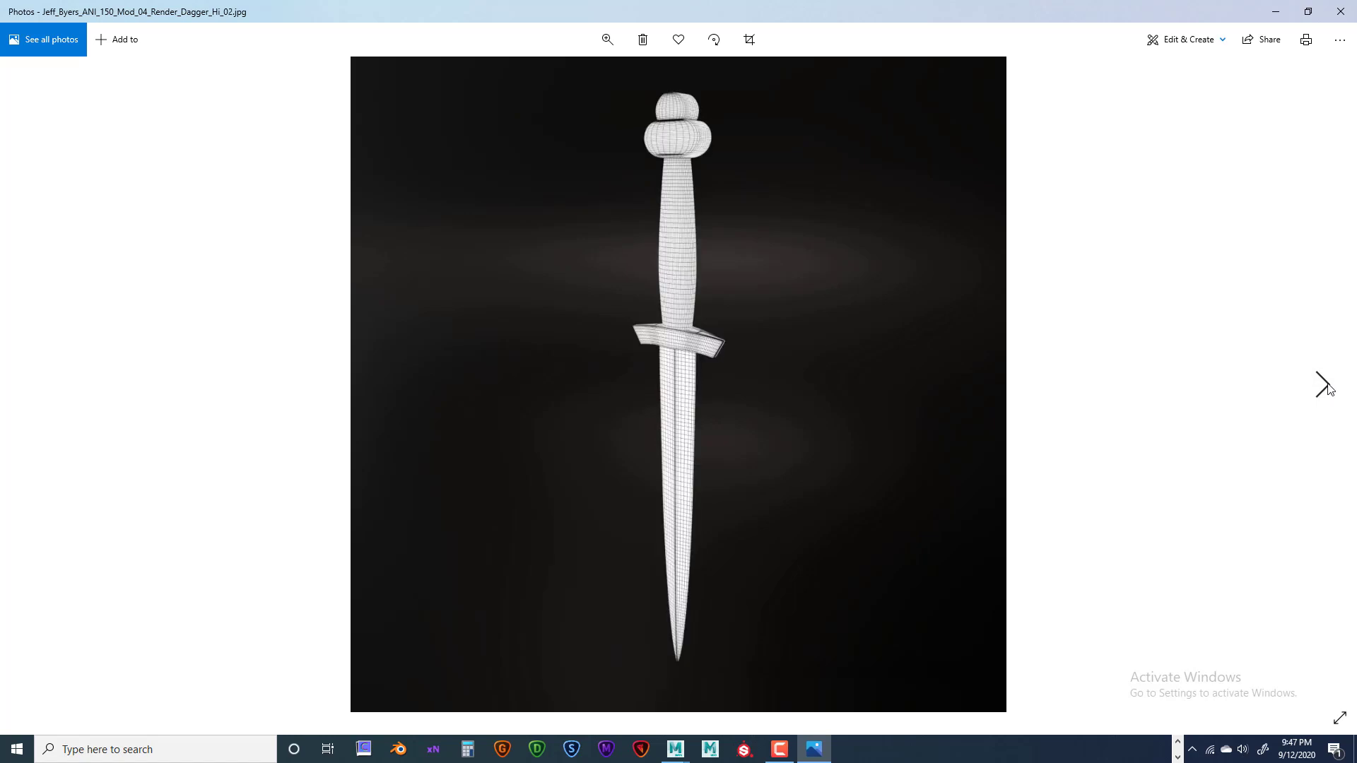
pyautogui.click(1326, 387)
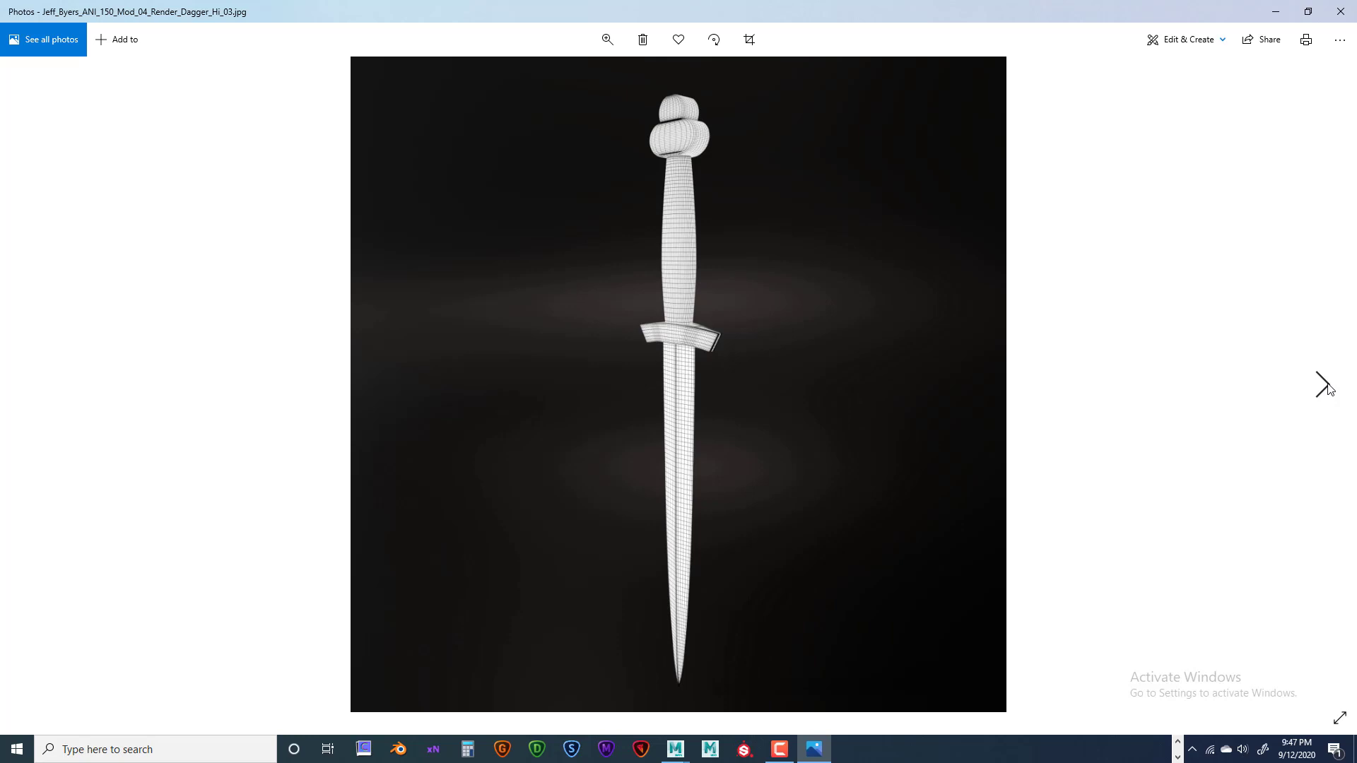
pyautogui.click(1327, 388)
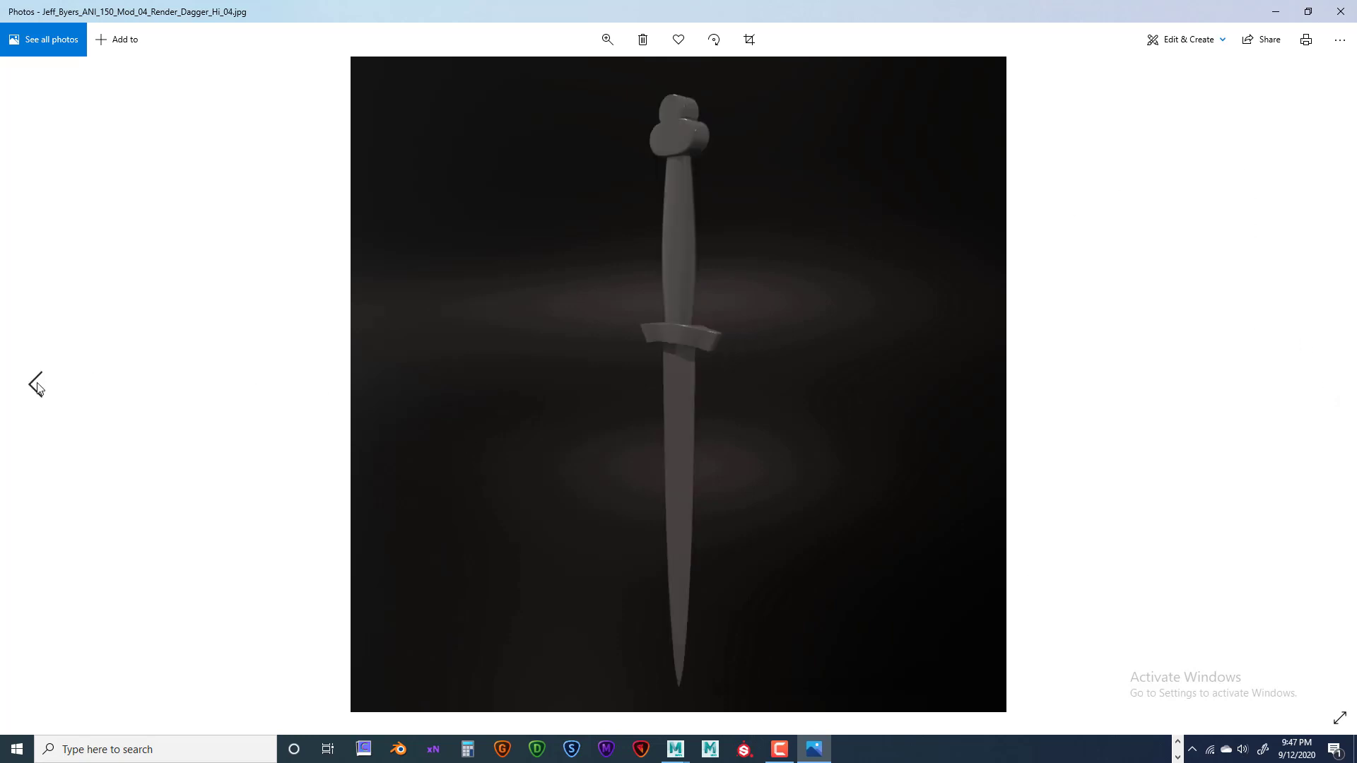
# Compare the smooth and wireframe dagger renders Dagger_Hi_01 through Dagger_Hi_03 once more, then close the image viewer
pyautogui.click(34, 386)
pyautogui.click(34, 386)
pyautogui.click(33, 385)
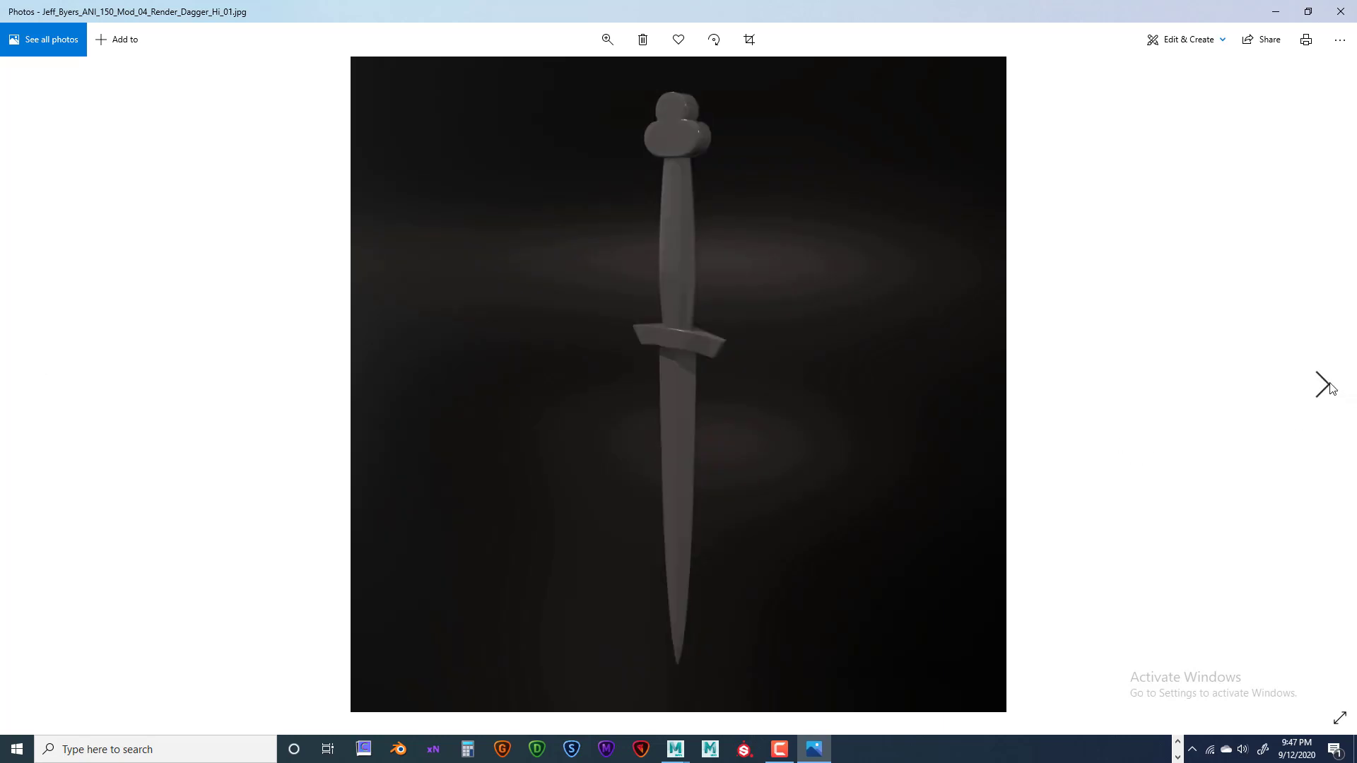
pyautogui.click(1327, 386)
pyautogui.click(1328, 386)
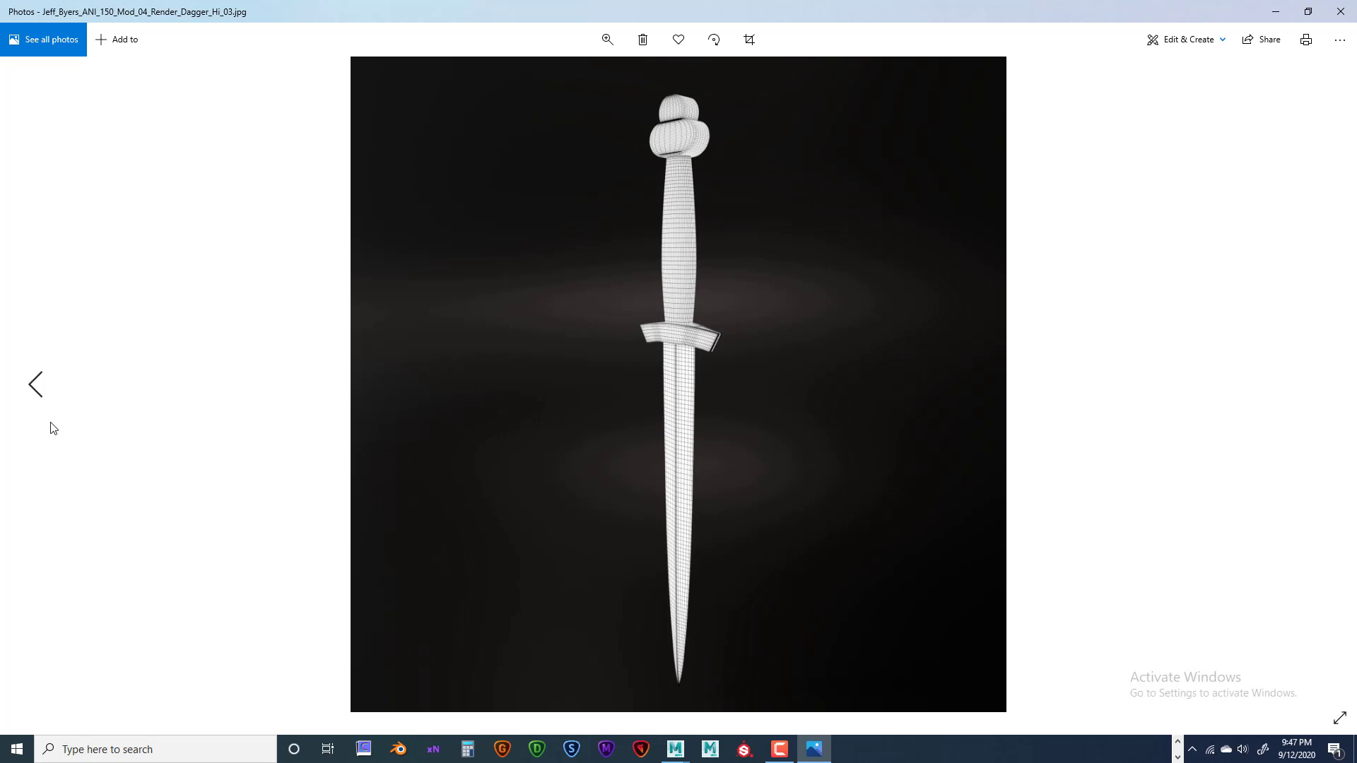
pyautogui.click(36, 386)
pyautogui.click(36, 386)
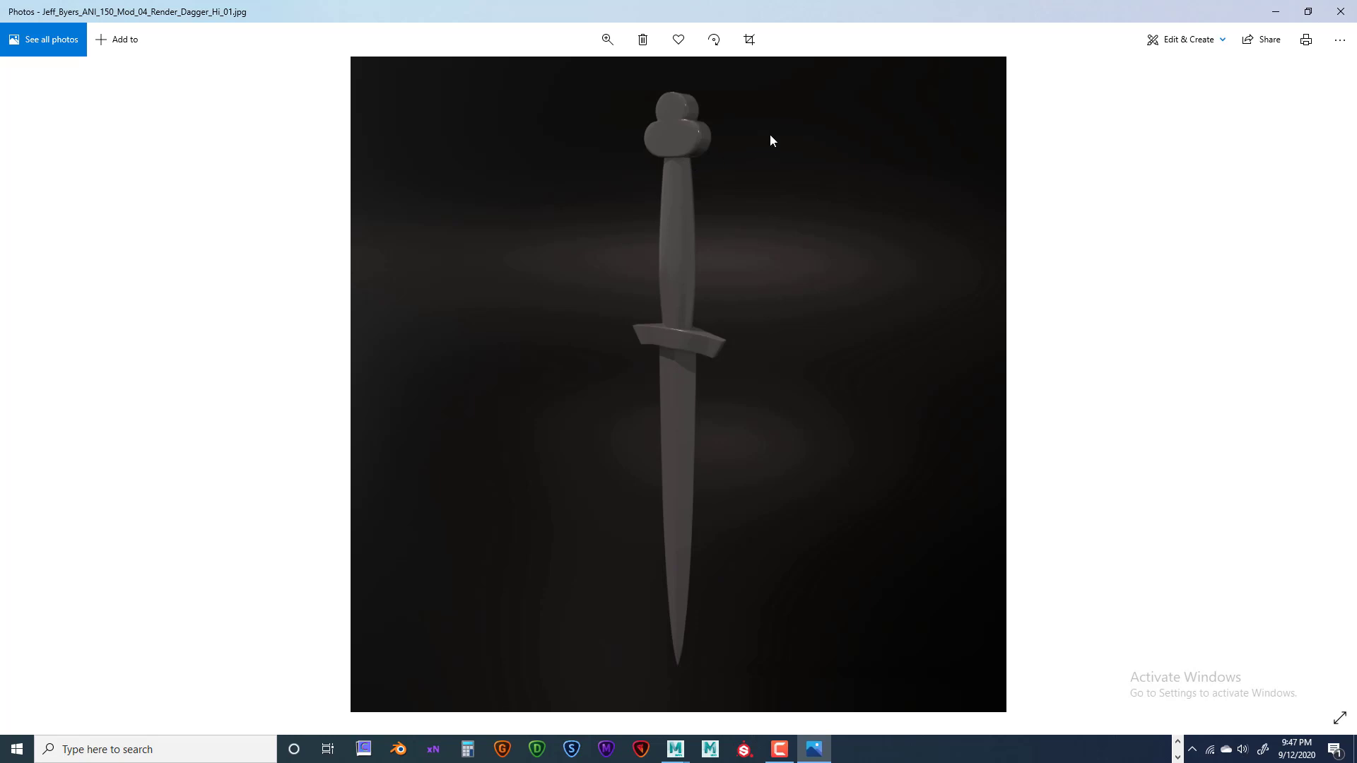
pyautogui.click(1340, 14)
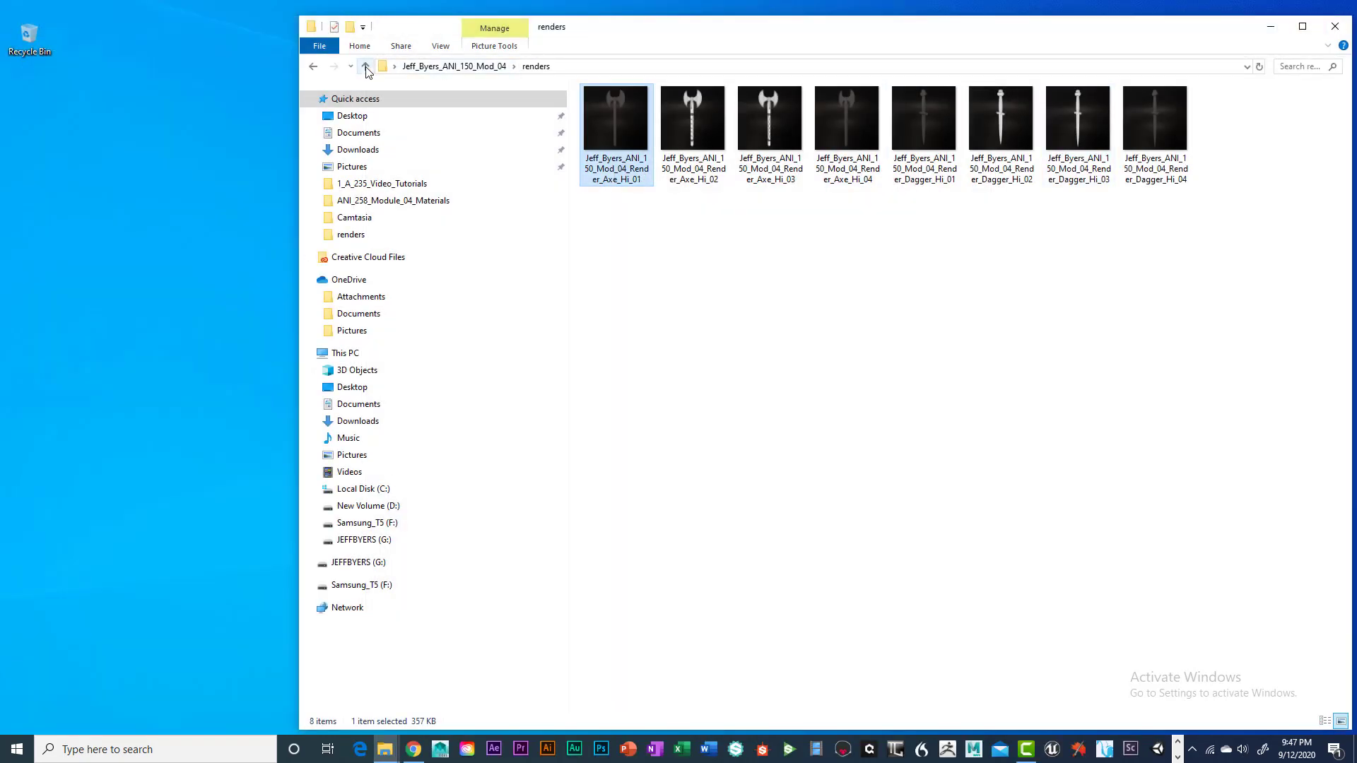
# Switch to the project's screenshots subfolder and open the Axe_Hi_01 screenshot in Photos
pyautogui.click(365, 68)
pyautogui.doubleClick(621, 140)
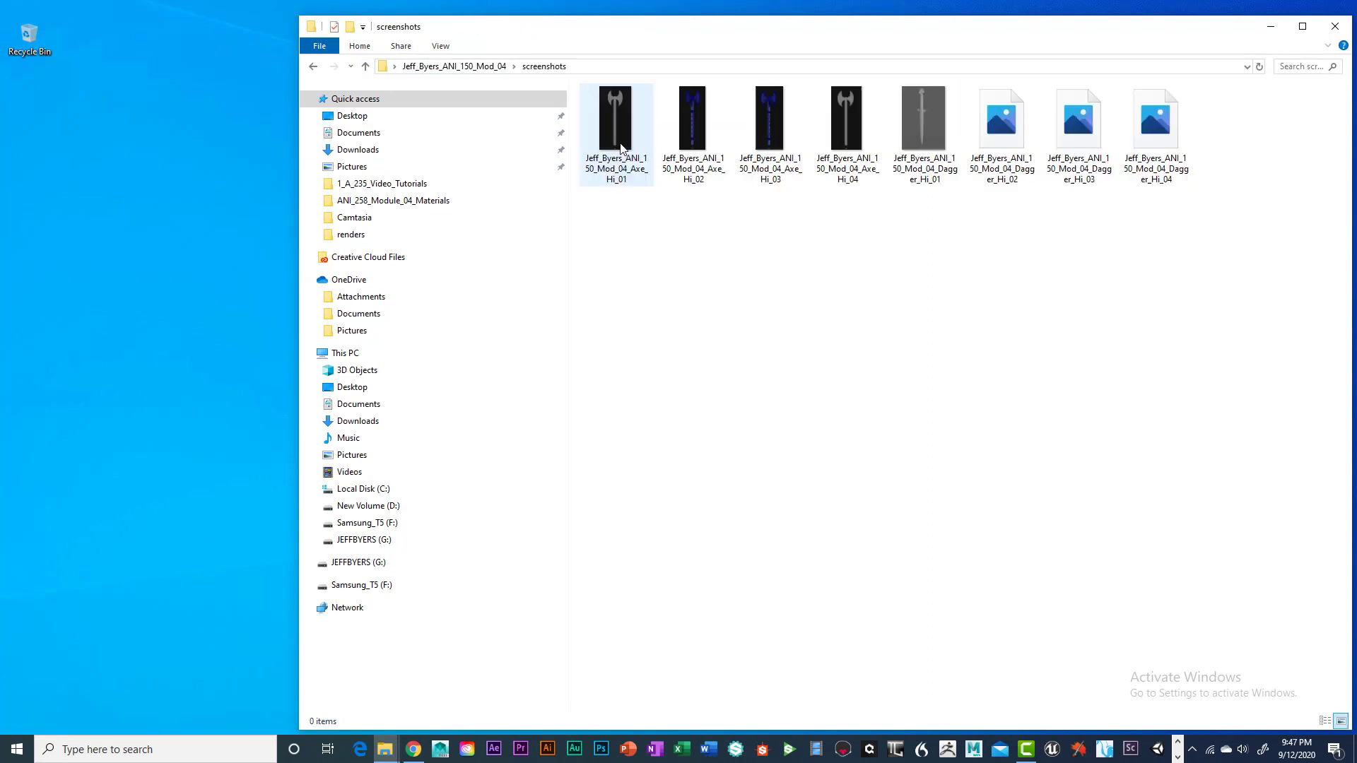
pyautogui.click(620, 127)
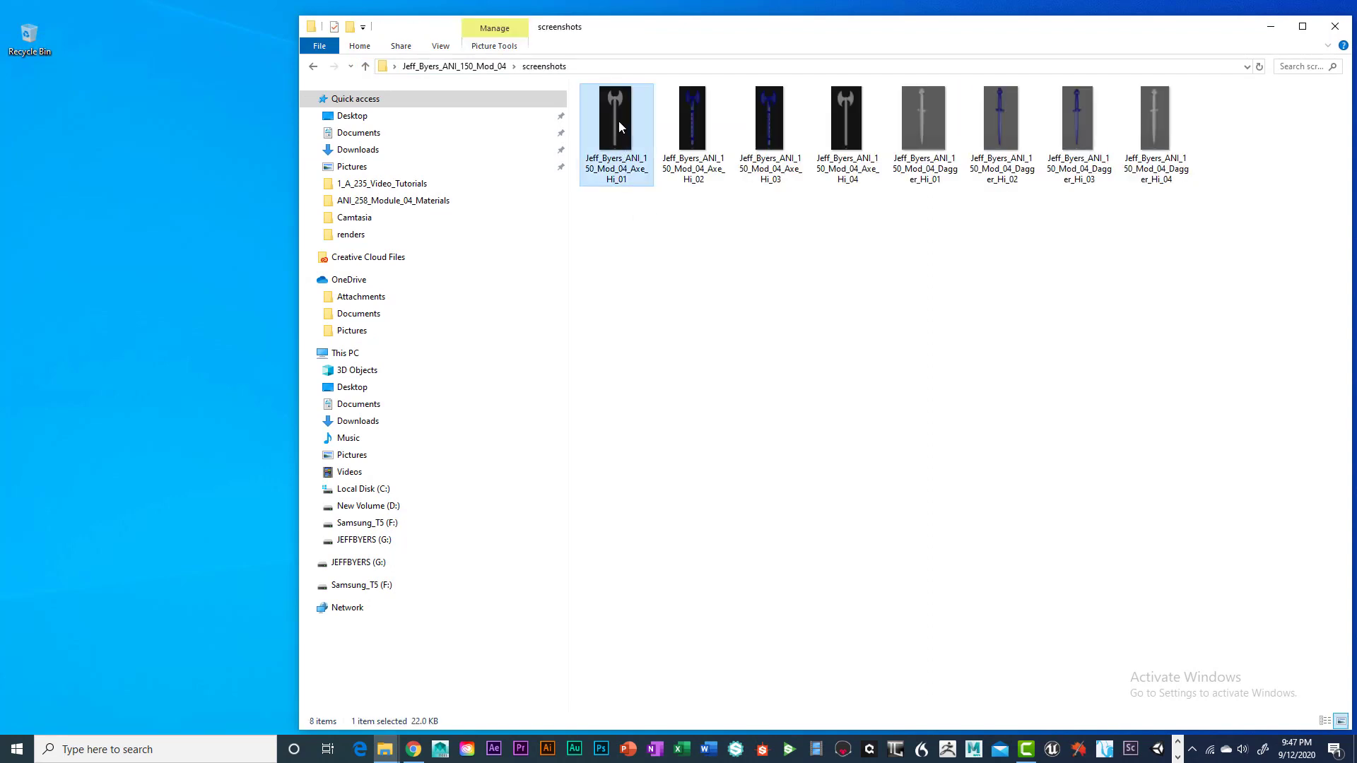
pyautogui.rightClick(619, 123)
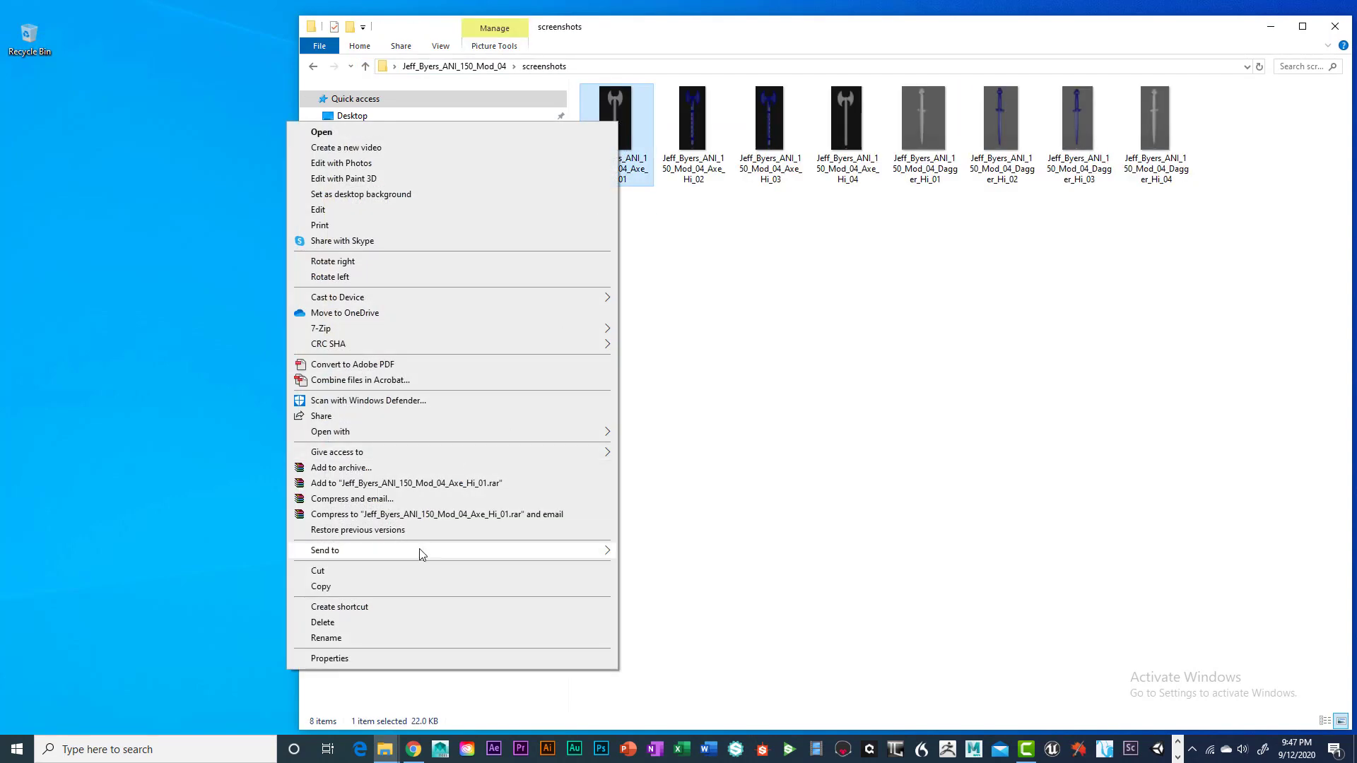
pyautogui.moveTo(420, 557)
pyautogui.moveTo(388, 432)
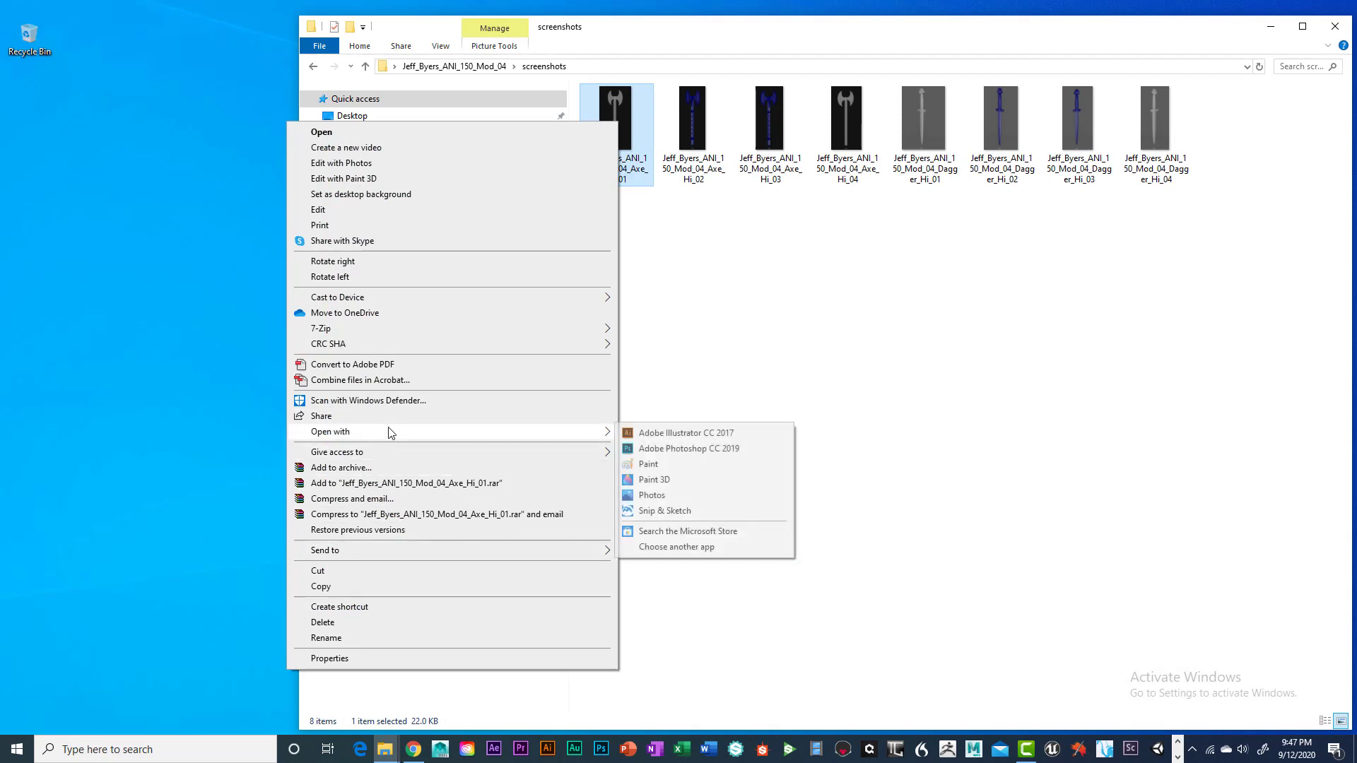
pyautogui.click(662, 495)
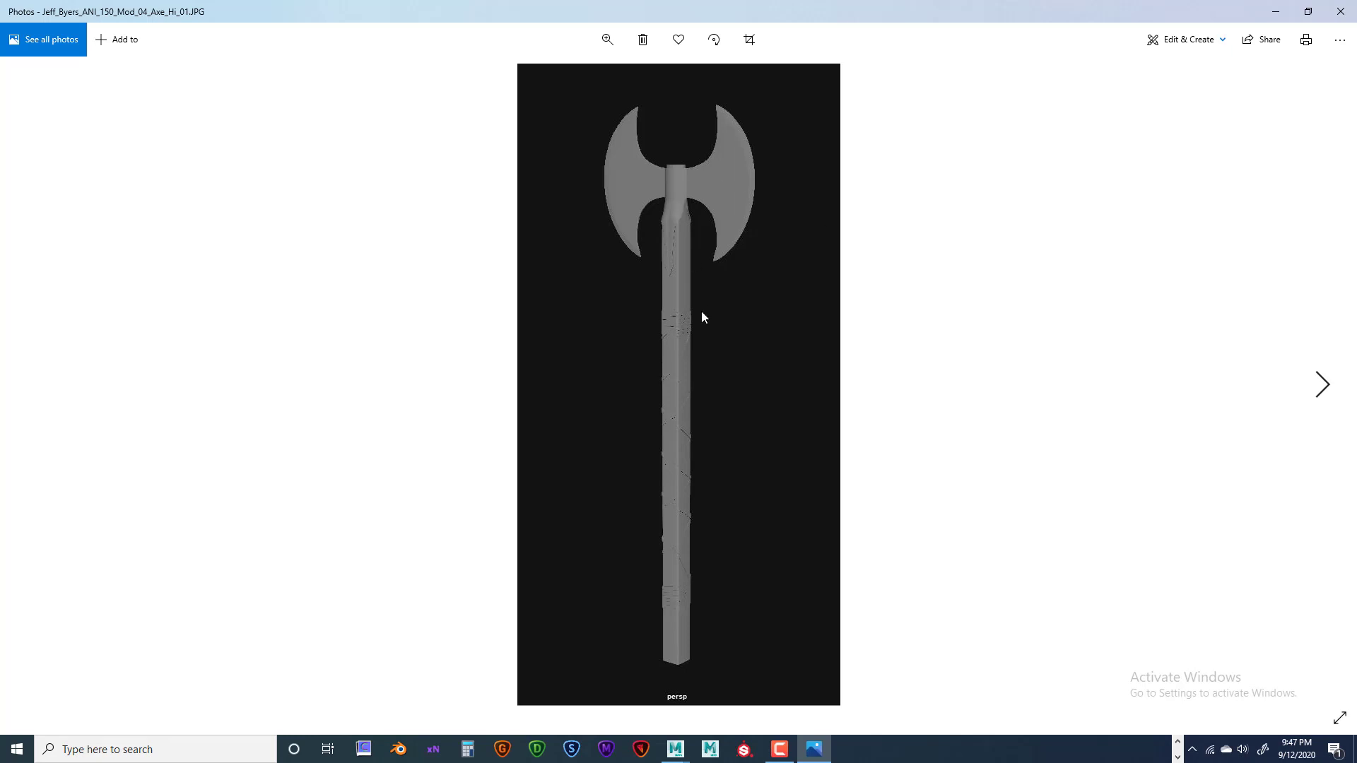
# Browse the battle axe screenshots Axe_Hi_02 through Axe_Hi_04 and continue to Dagger_Hi_01
pyautogui.click(1331, 390)
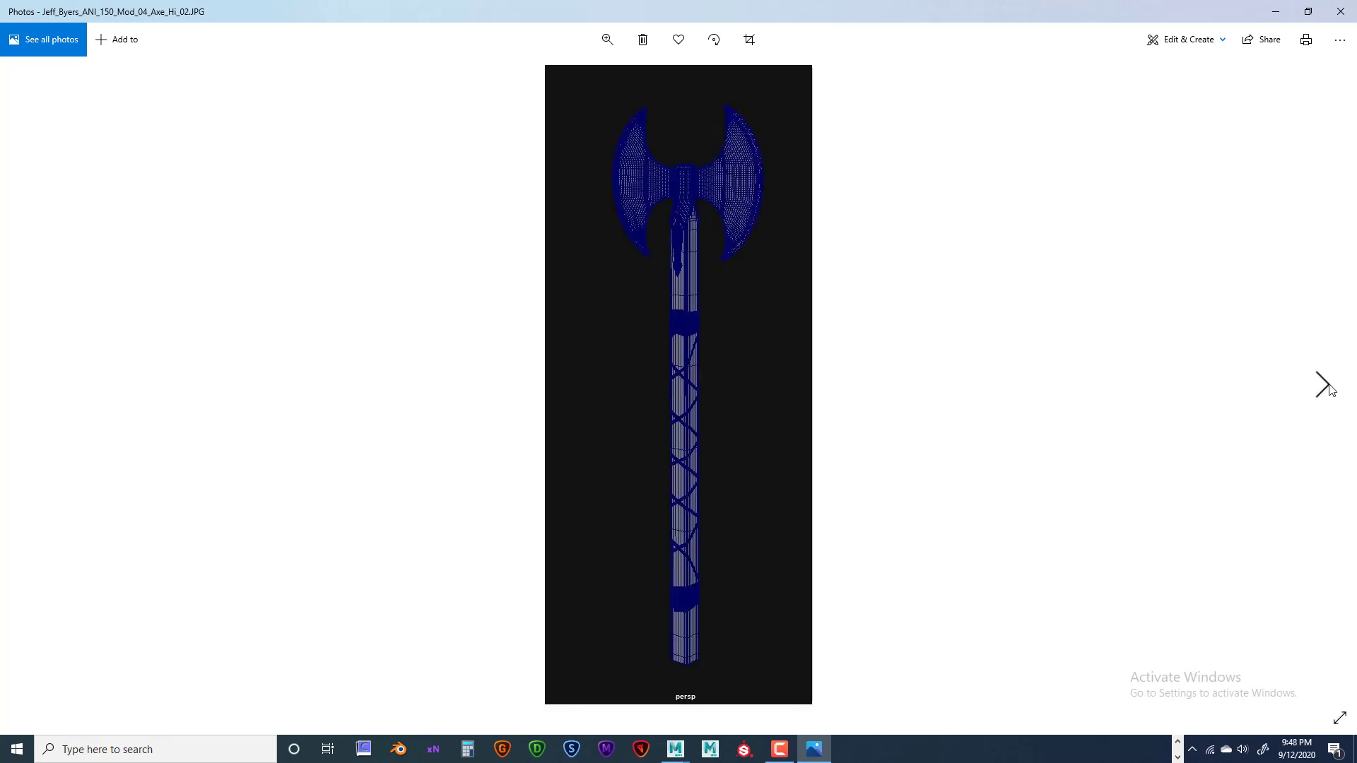
pyautogui.click(1331, 390)
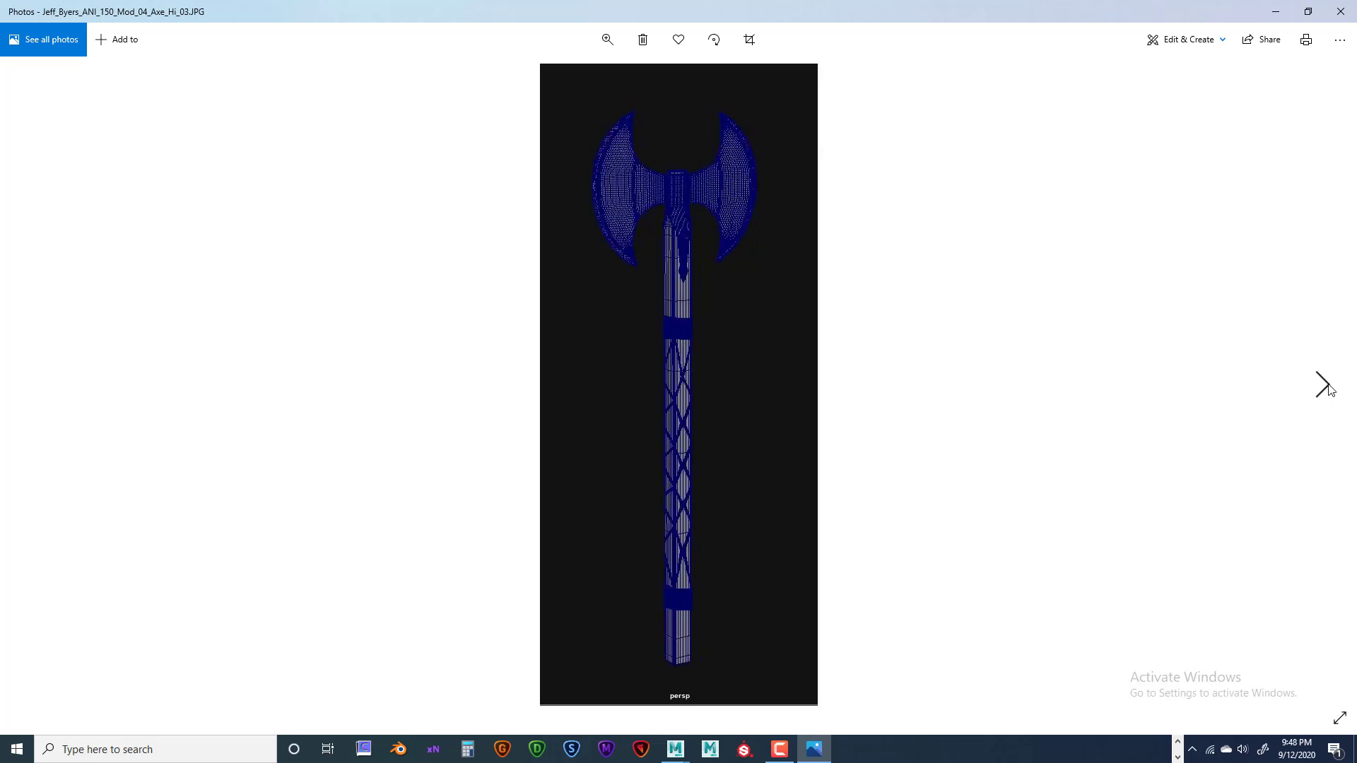
pyautogui.click(1331, 390)
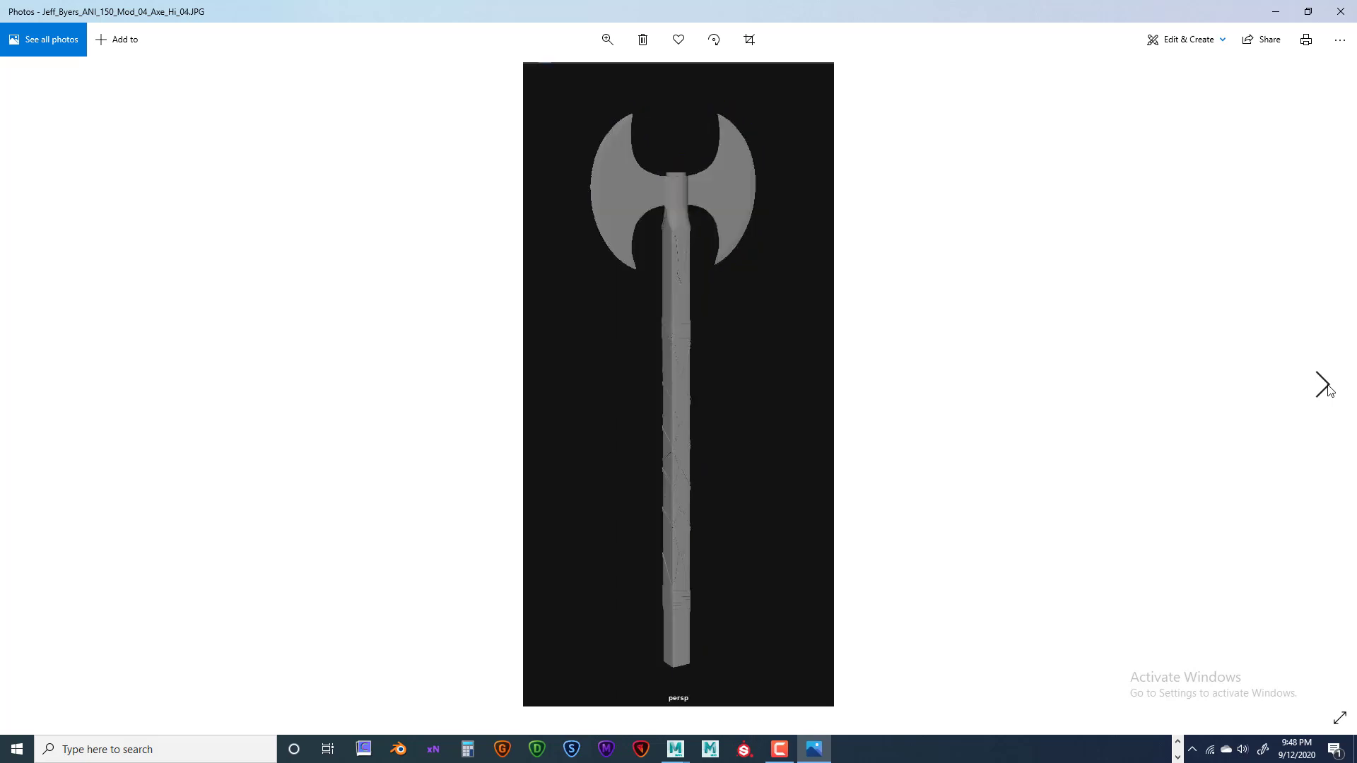
pyautogui.click(1326, 389)
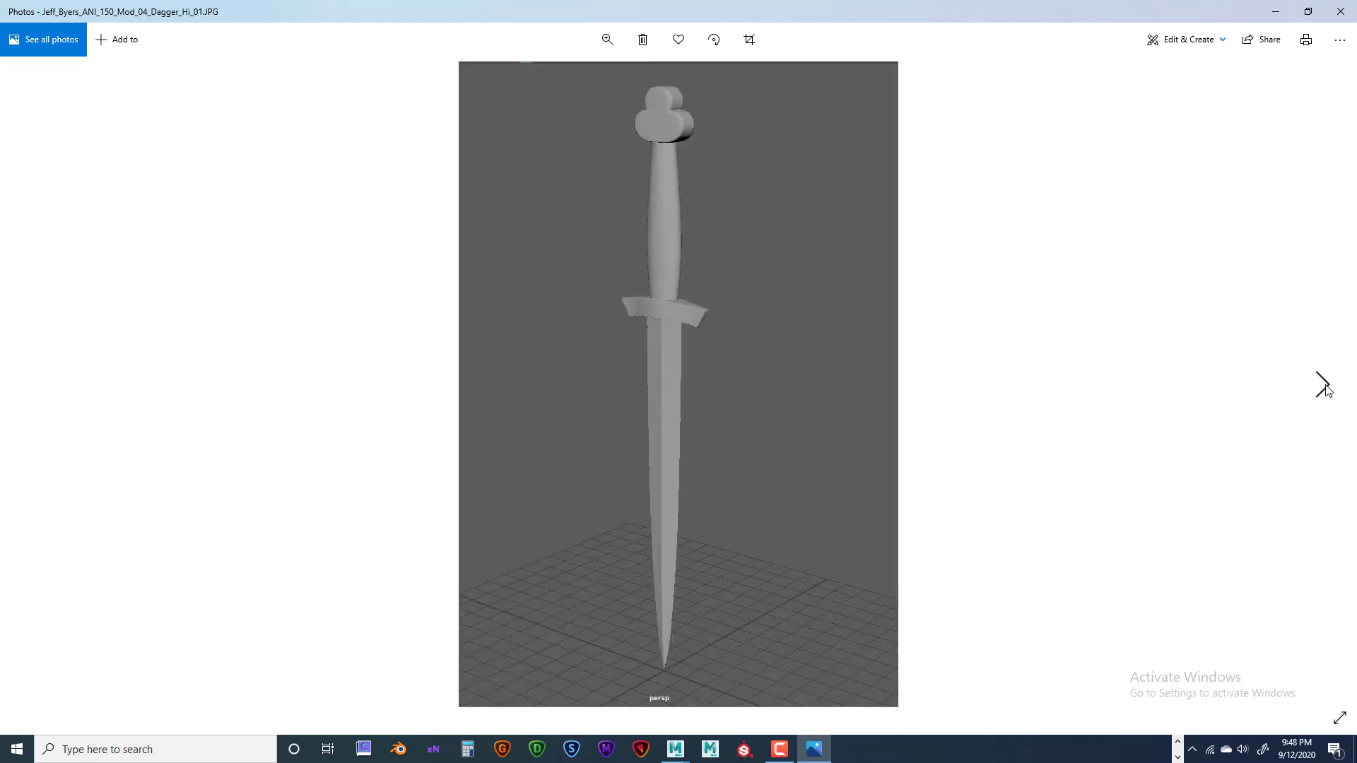
# Compare the smooth and wireframe dagger screenshots Dagger_Hi_01 through Dagger_Hi_04, then close the image viewer
pyautogui.click(1327, 389)
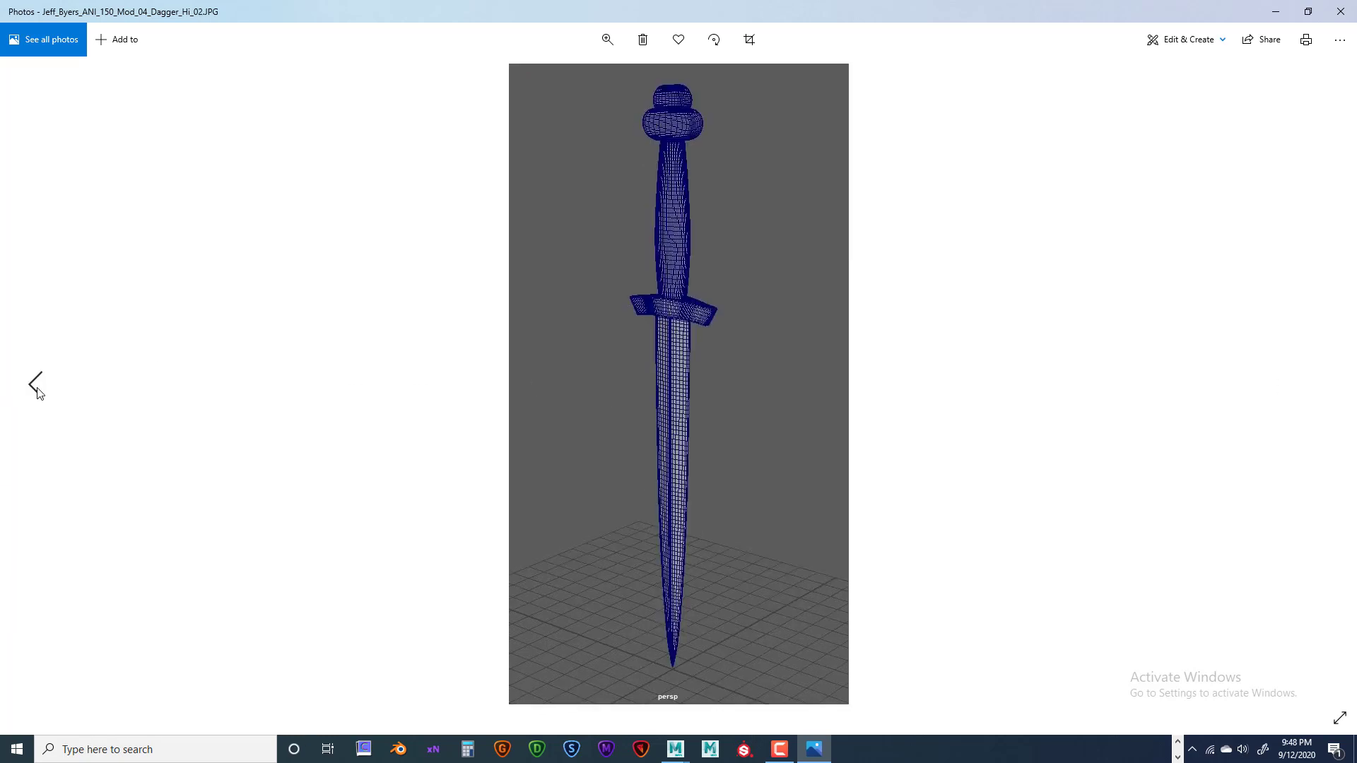
pyautogui.click(38, 391)
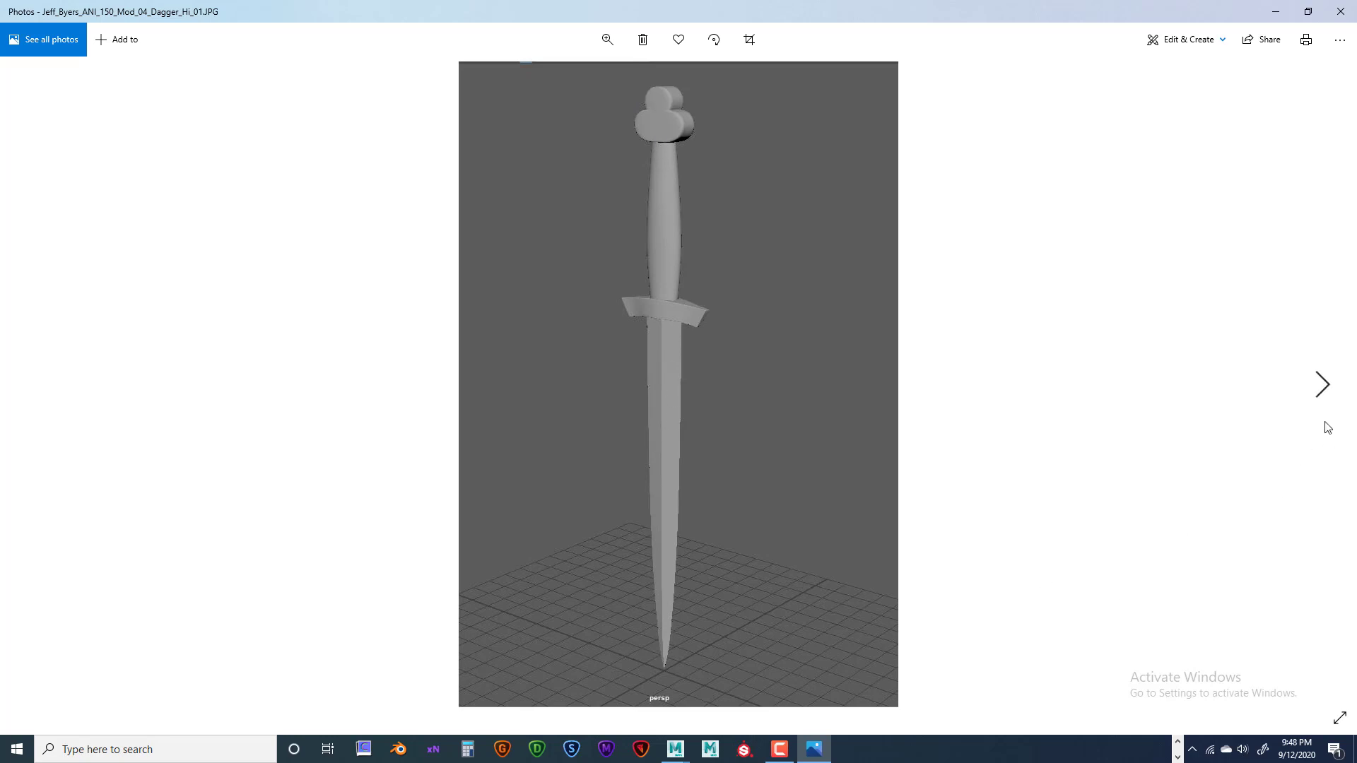
pyautogui.click(1323, 386)
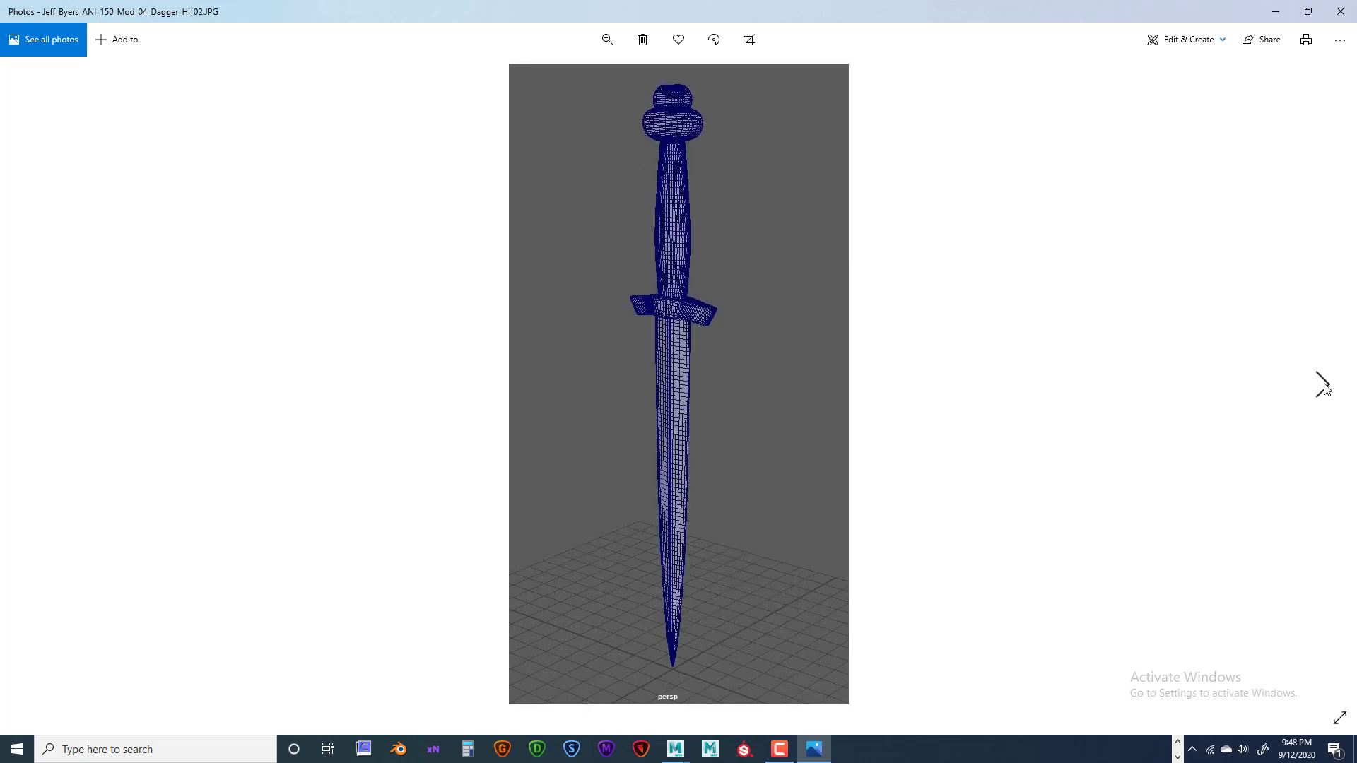
pyautogui.click(1323, 385)
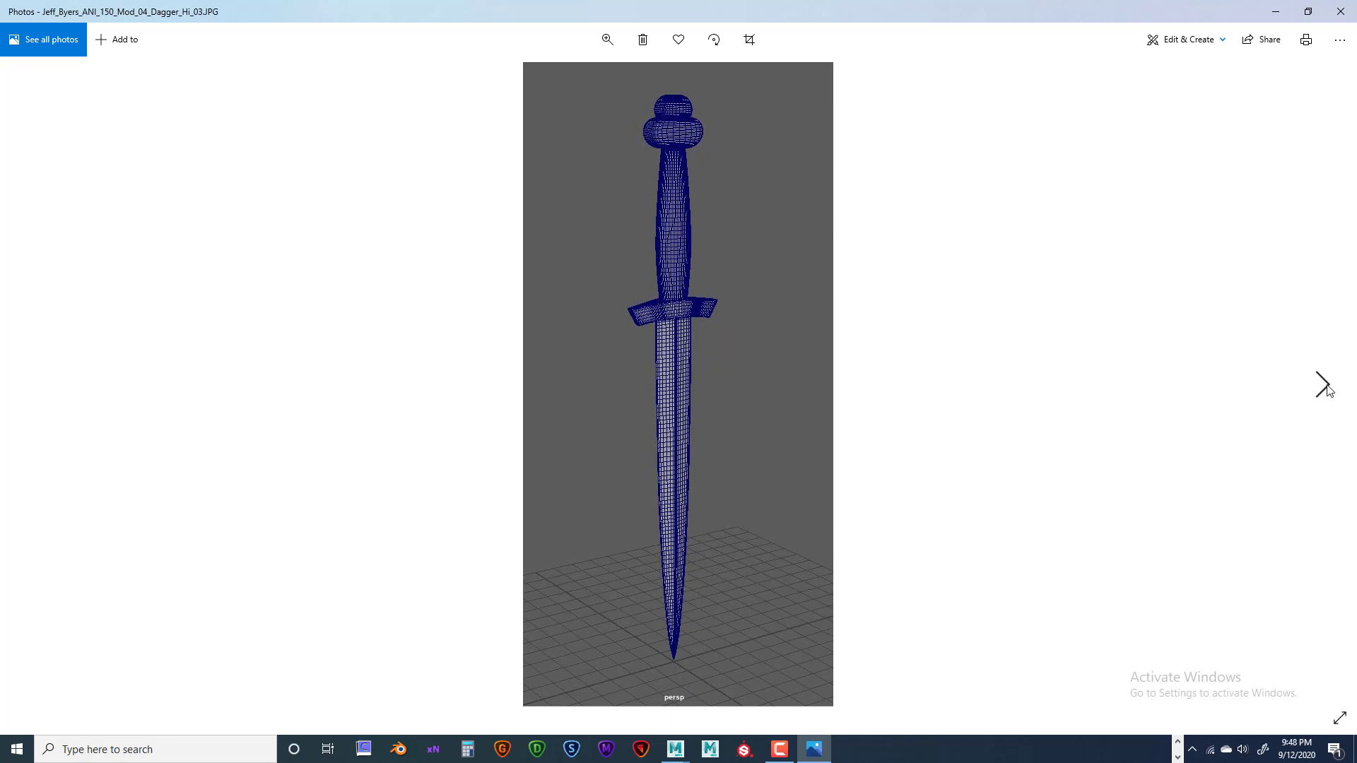
pyautogui.click(1326, 388)
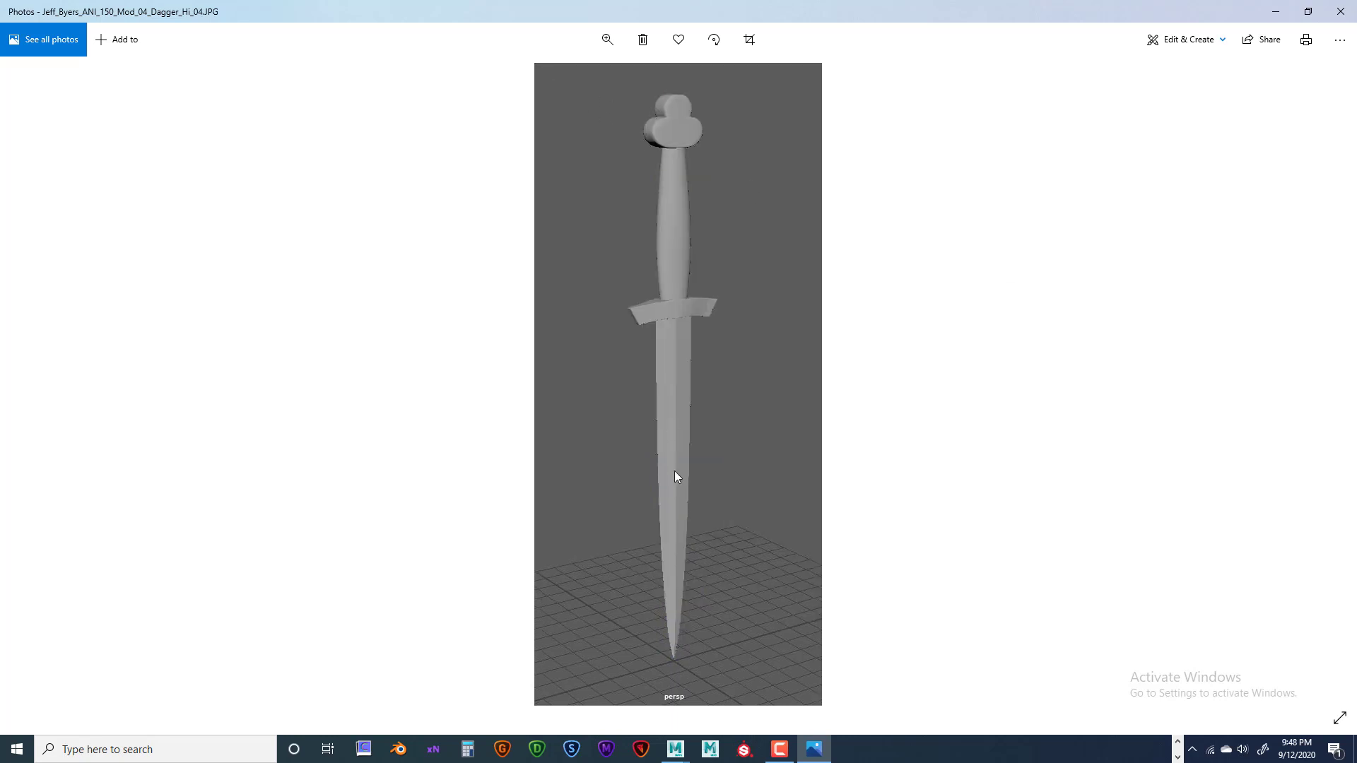
pyautogui.click(1341, 16)
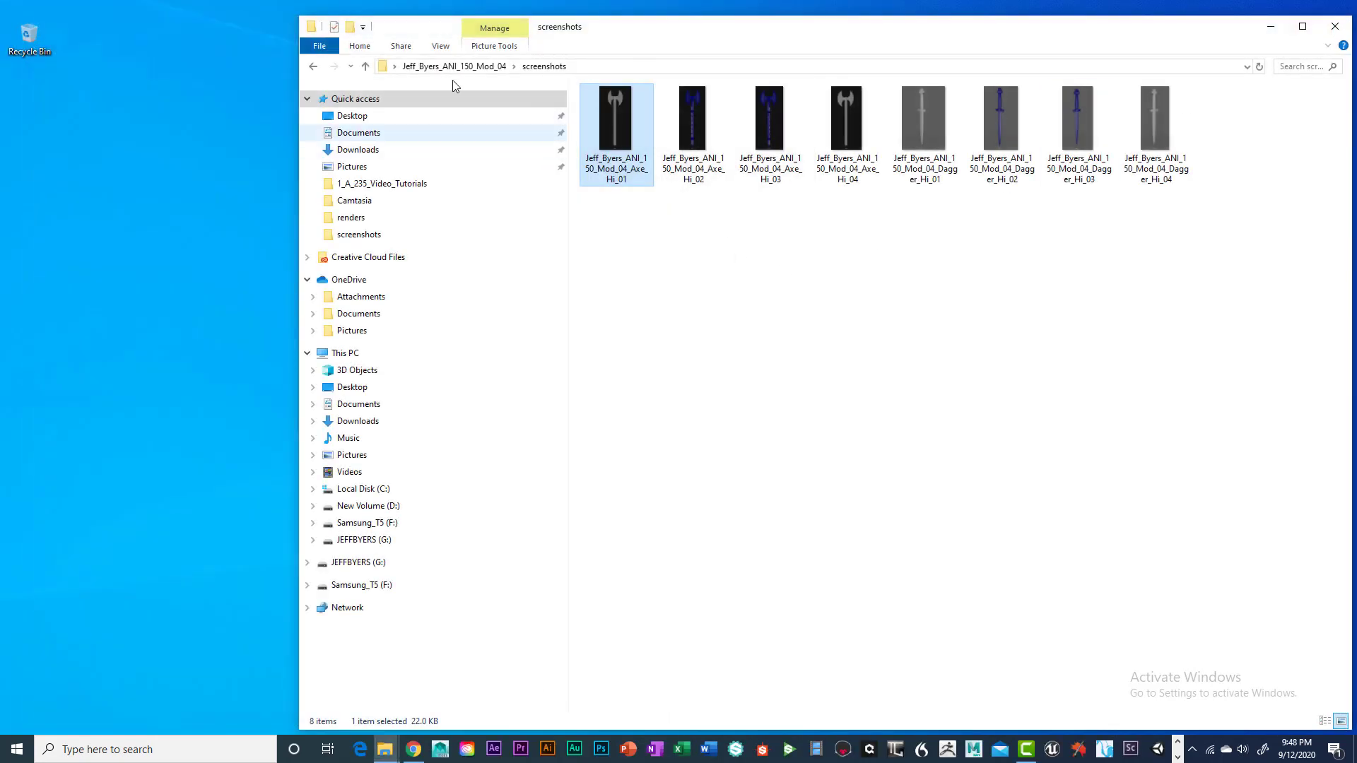
# Check the high poly battle axe and dagger files in the scenes subfolder, then go back up to the Desktop folder
pyautogui.click(365, 66)
pyautogui.doubleClick(603, 123)
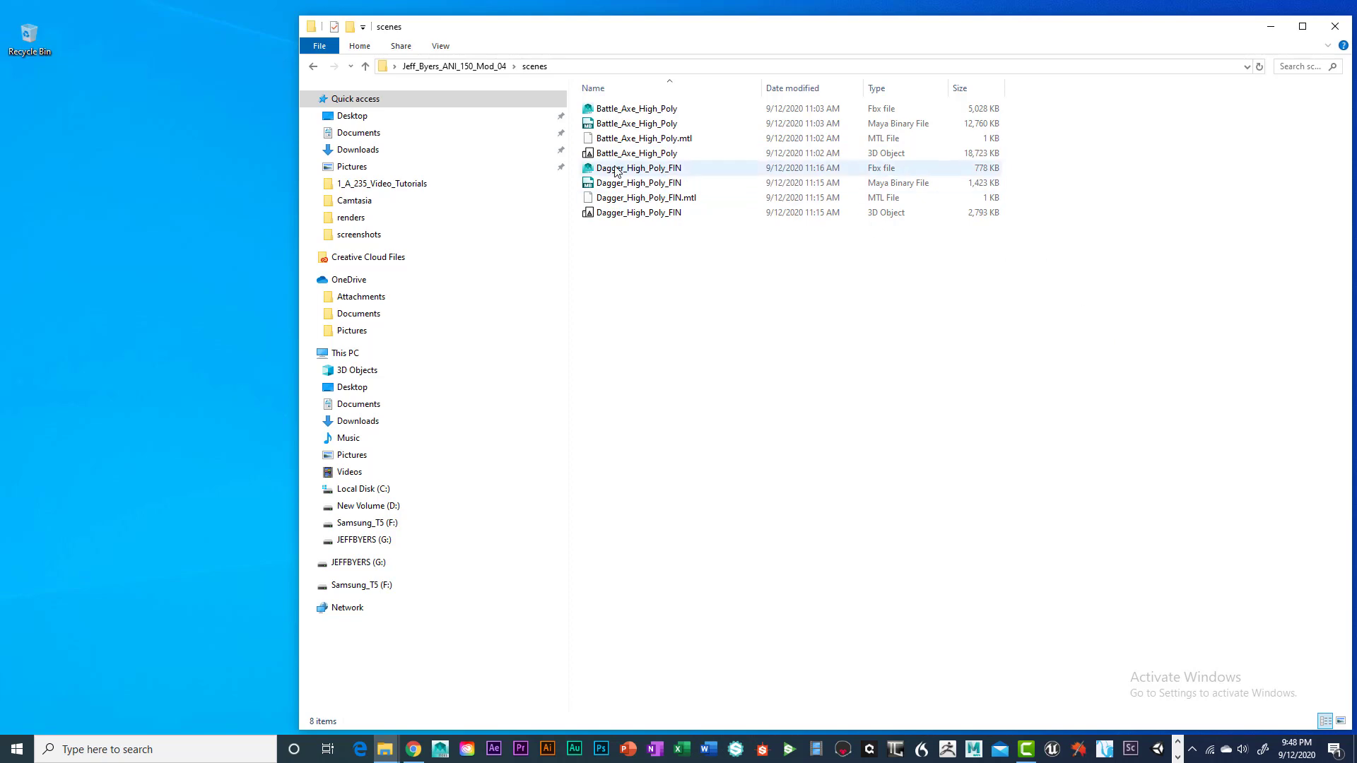
pyautogui.click(366, 66)
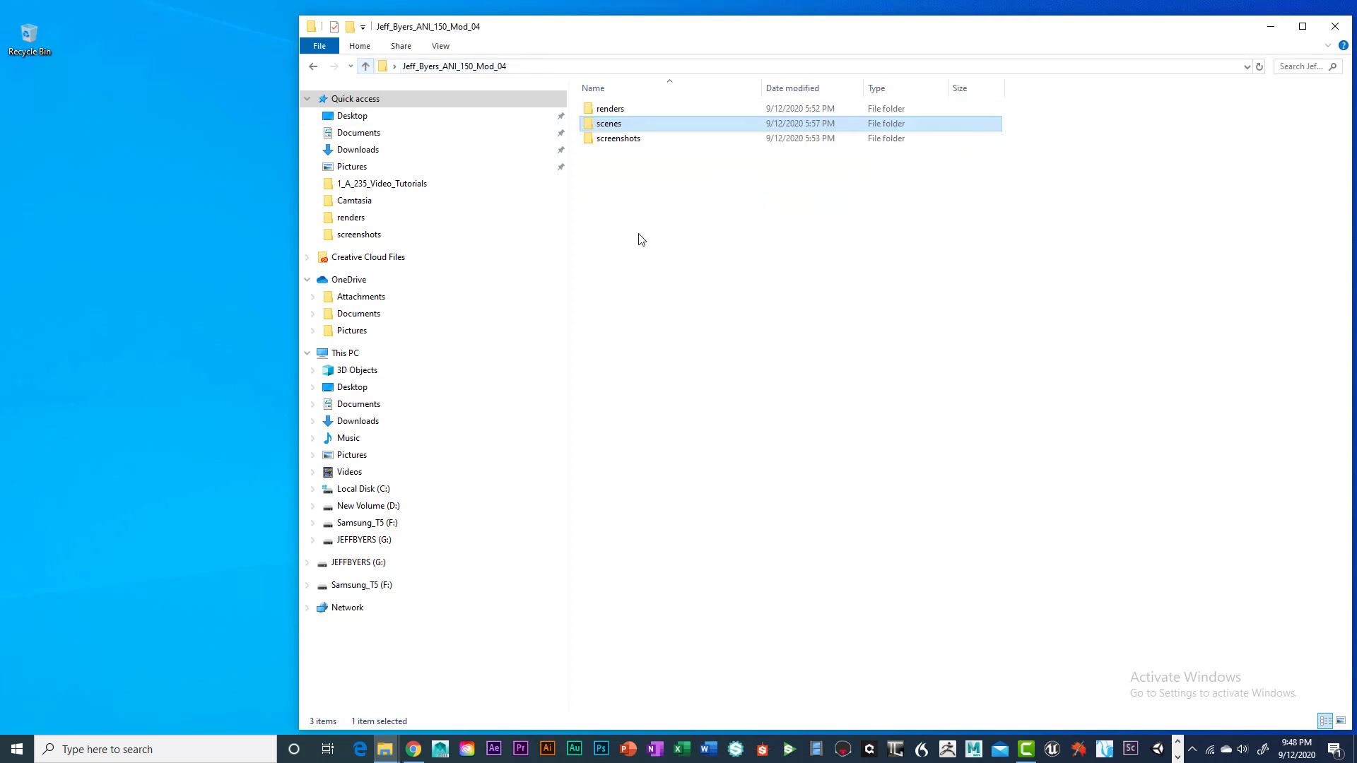
pyautogui.click(367, 66)
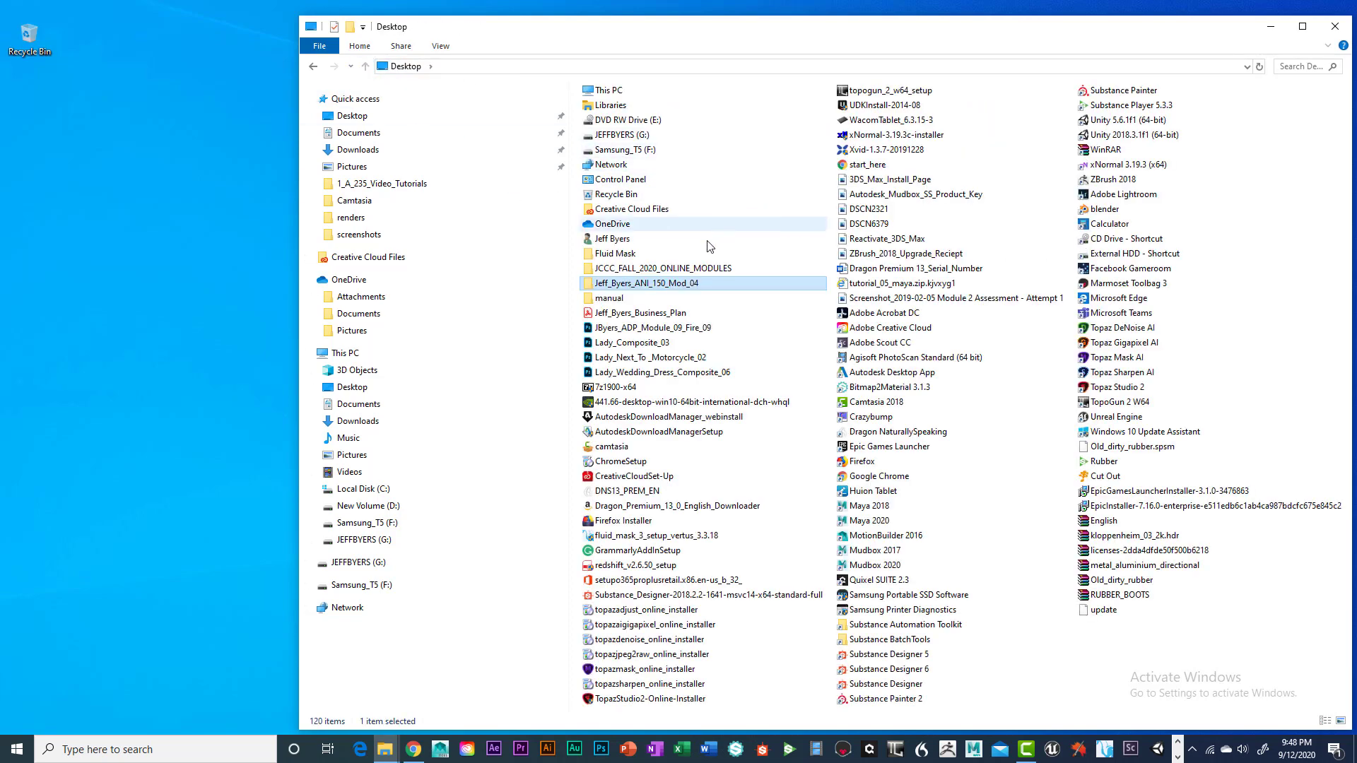
# Reopen the Module 04 project folder and review its renders, scenes and screenshots subfolders in turn
pyautogui.doubleClick(647, 284)
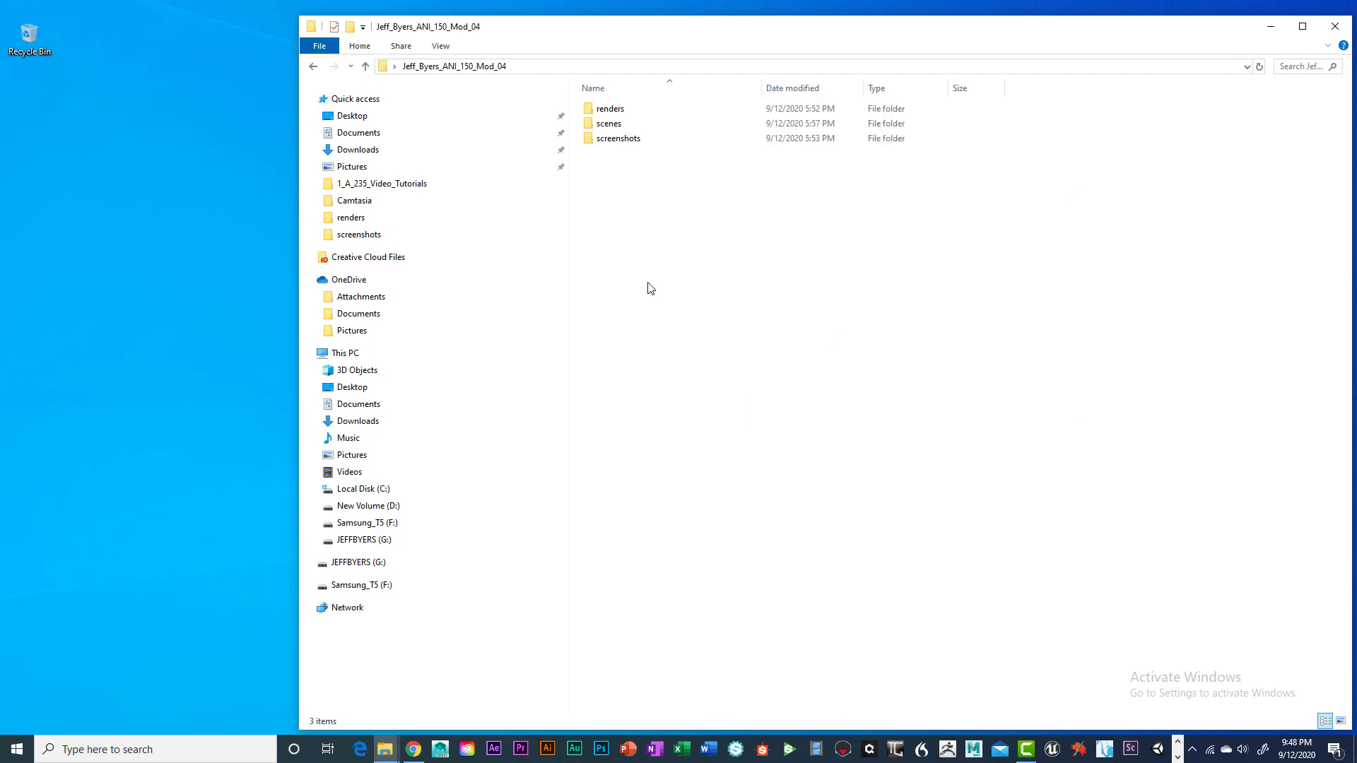
pyautogui.doubleClick(616, 112)
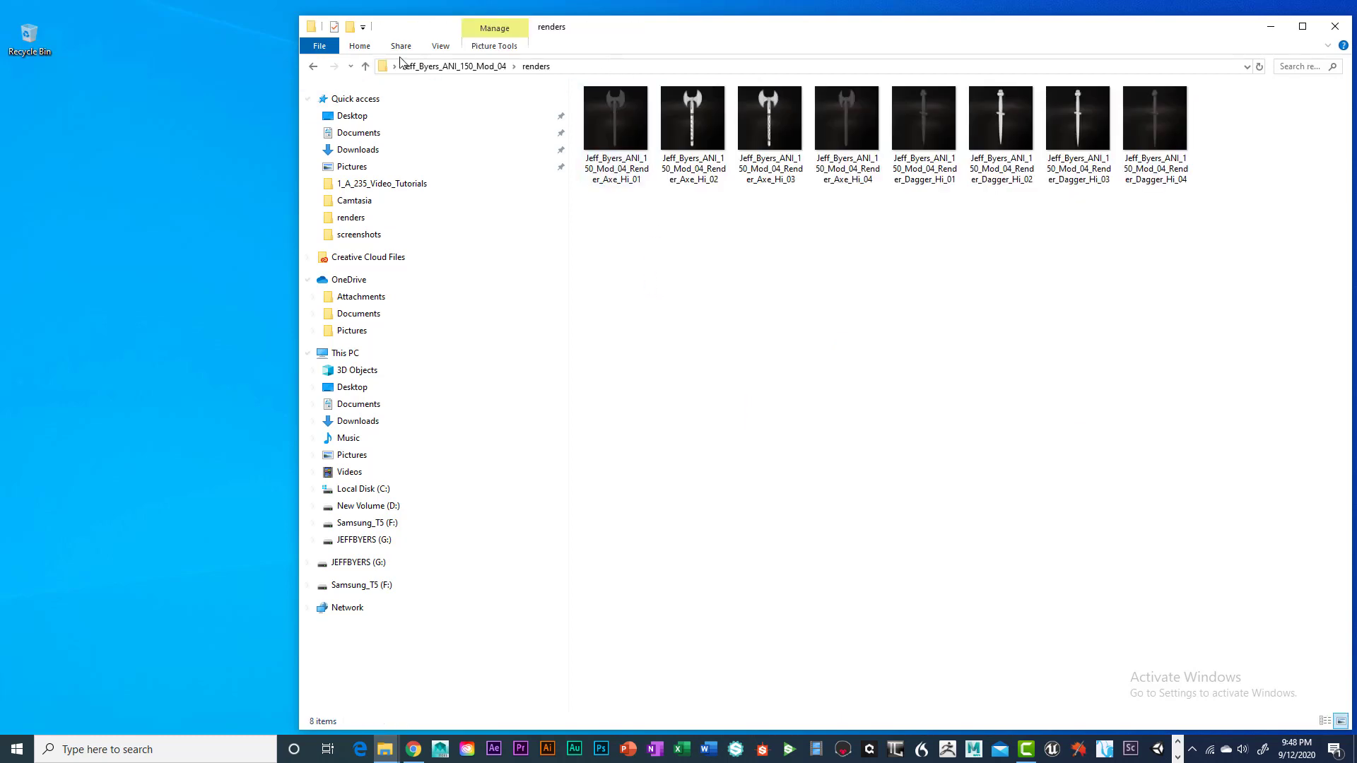
pyautogui.click(366, 65)
pyautogui.doubleClick(608, 124)
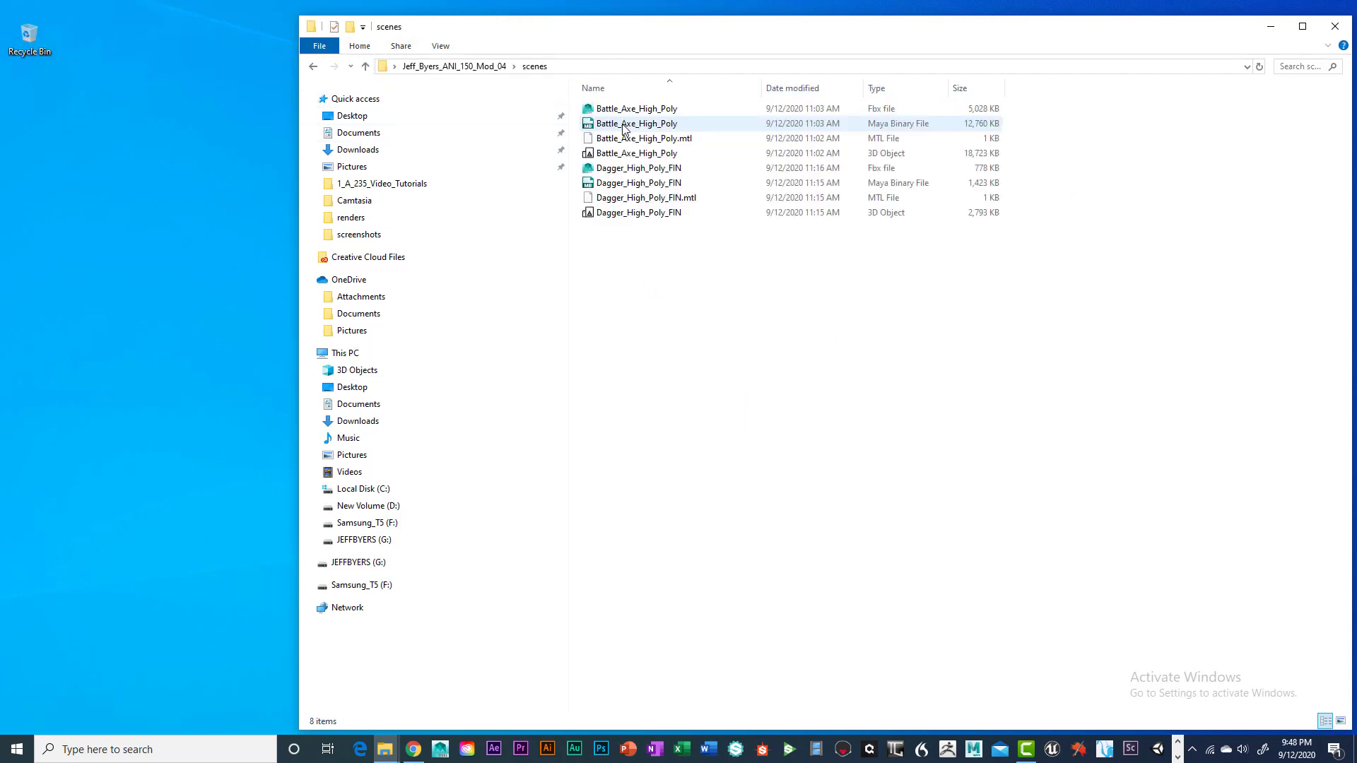
pyautogui.click(367, 66)
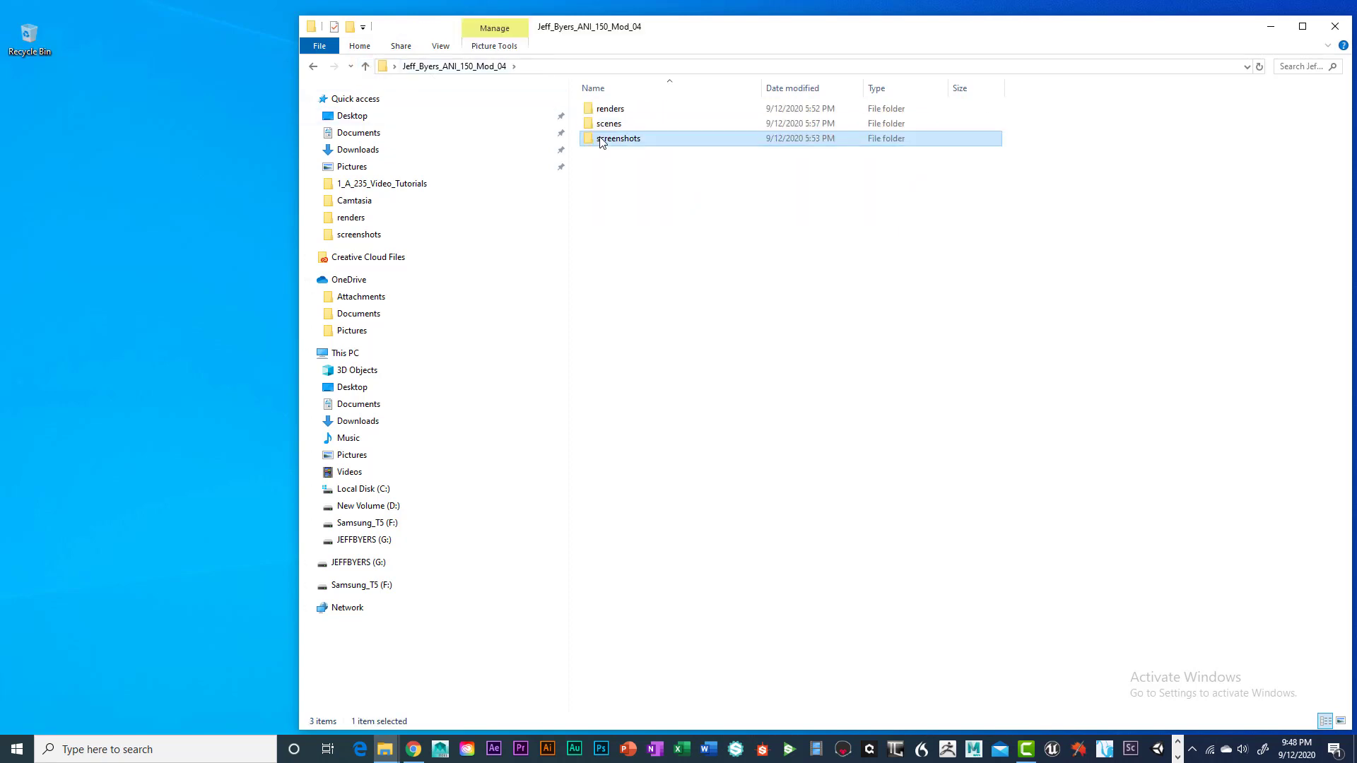
pyautogui.doubleClick(604, 141)
# Look into the renders subfolder once more, return to the project folder and close the file window
pyautogui.click(366, 66)
pyautogui.doubleClick(605, 109)
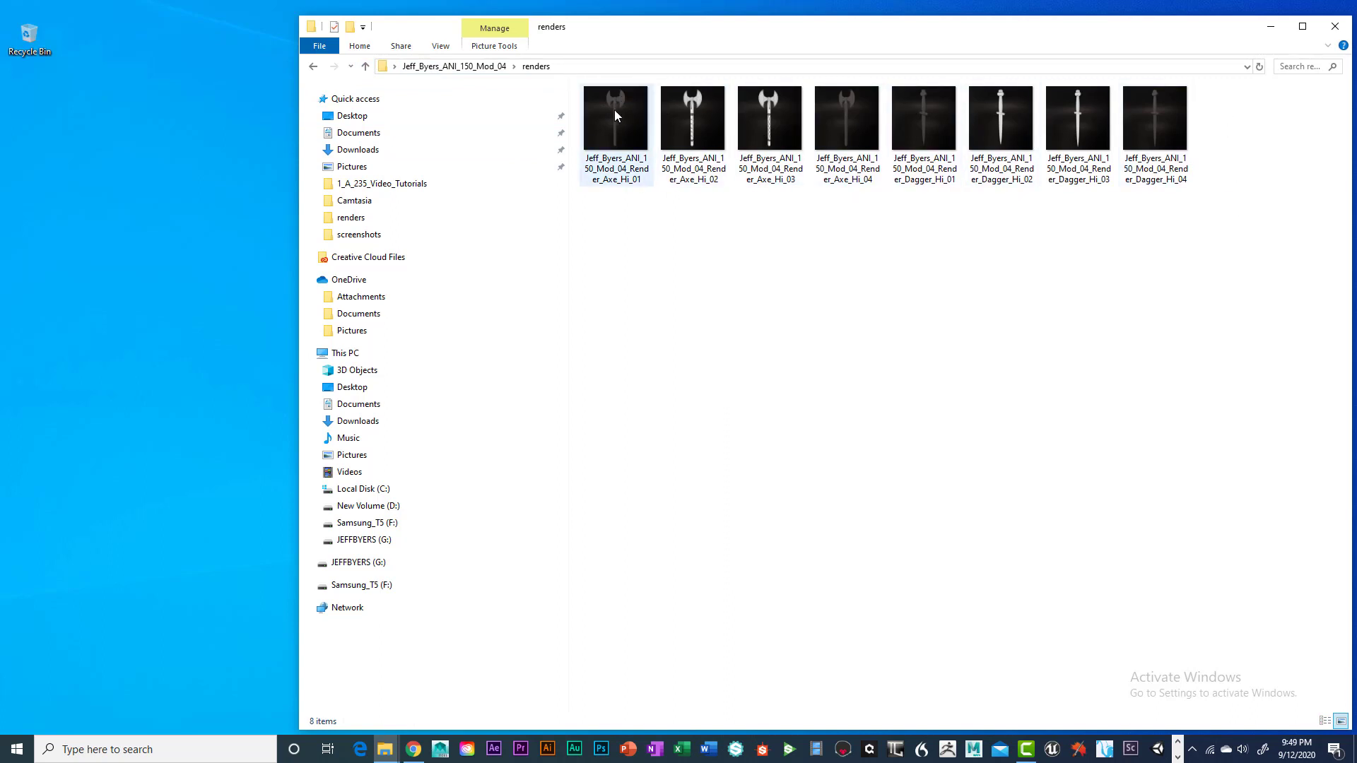
pyautogui.click(365, 67)
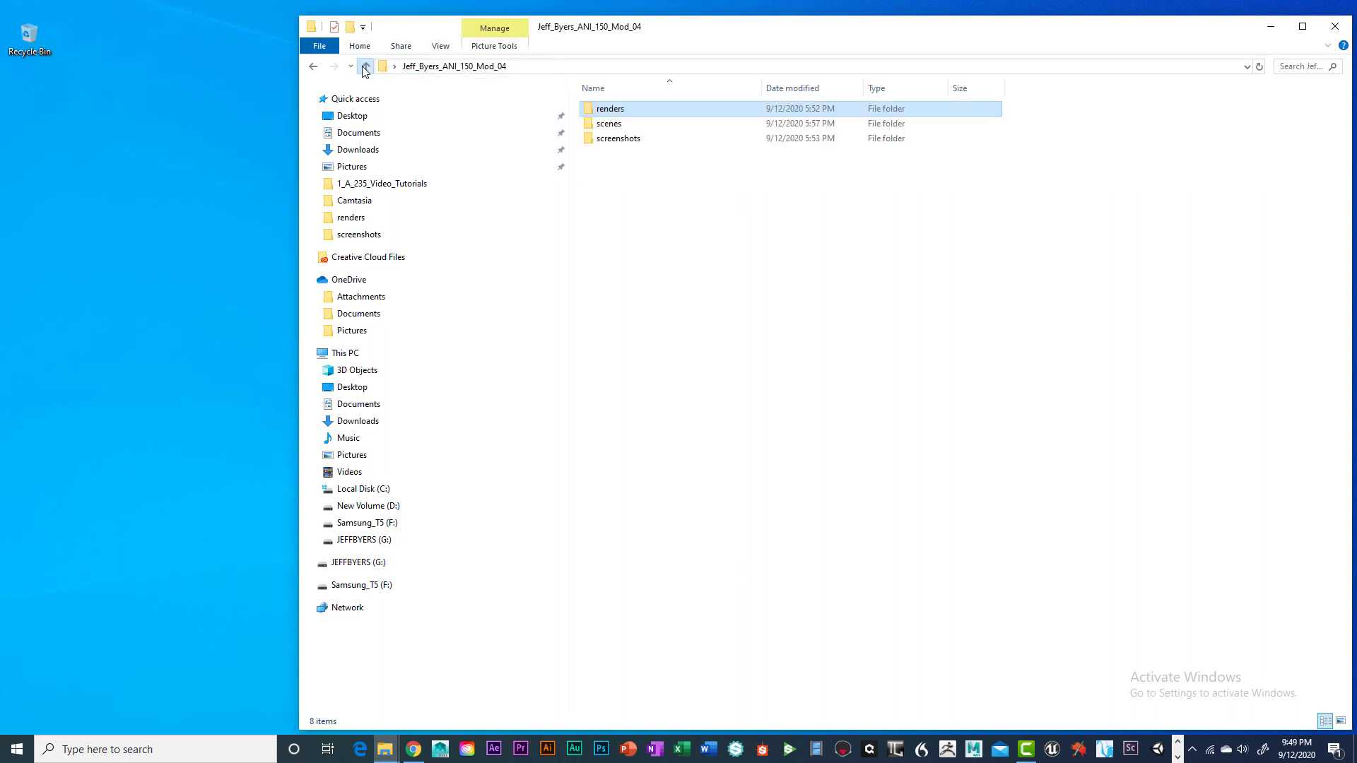
pyautogui.click(1335, 26)
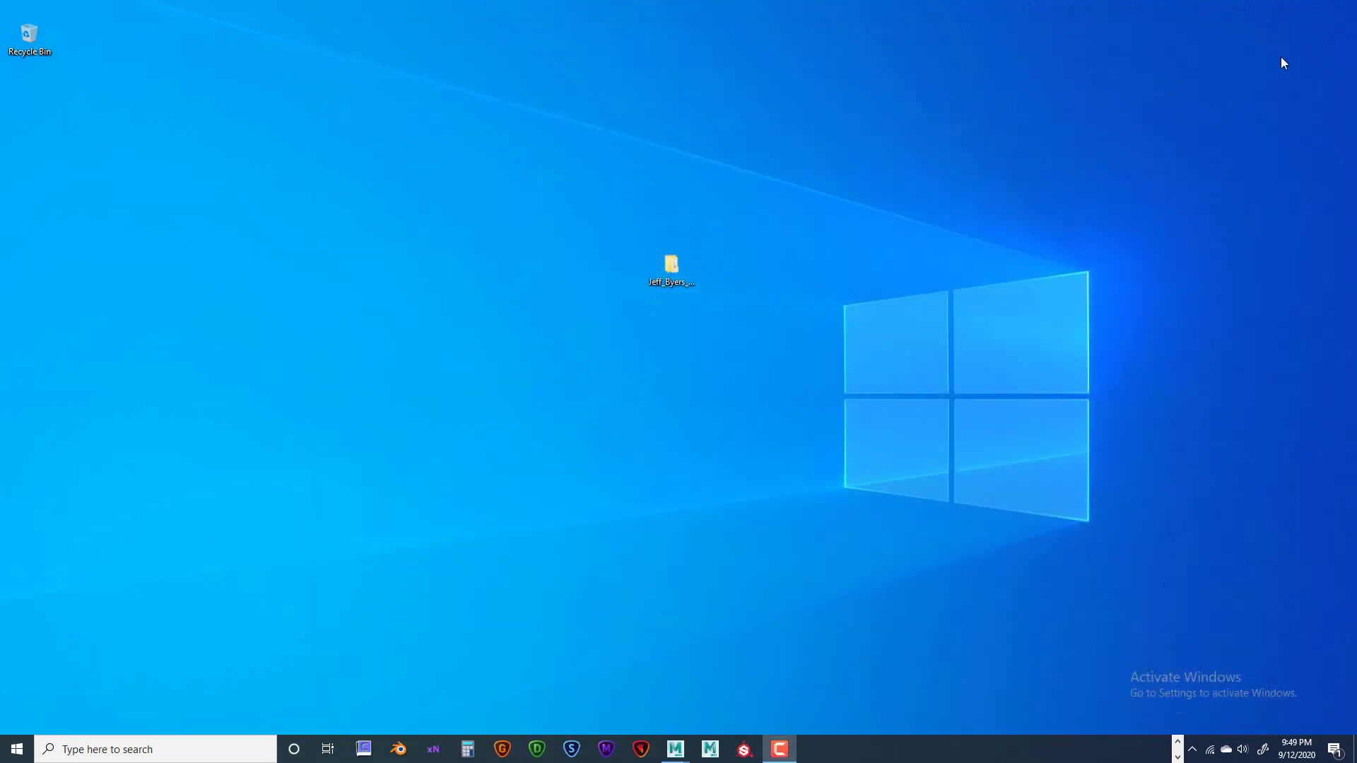
# Compress the Module 04 project folder on the desktop into a zipped folder and place the archive directly below it
pyautogui.rightClick(676, 260)
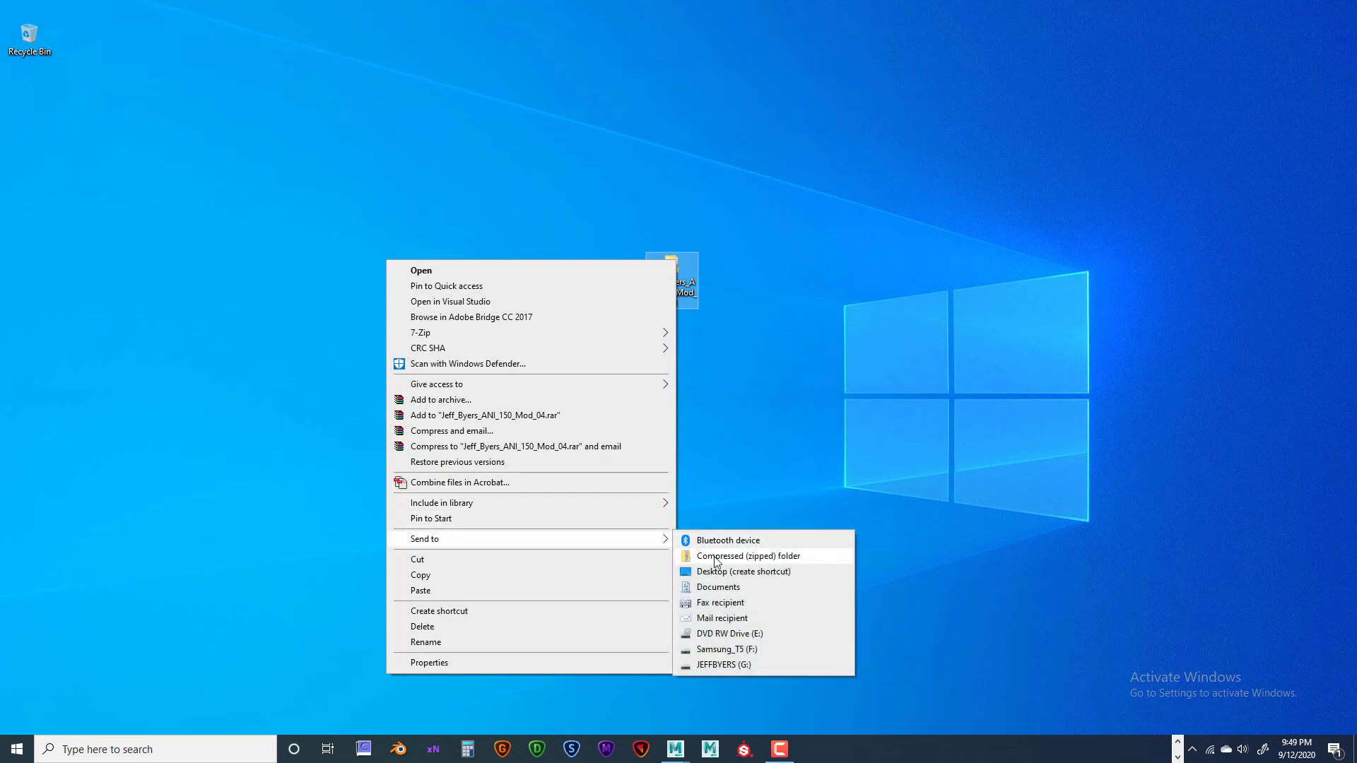
pyautogui.click(707, 556)
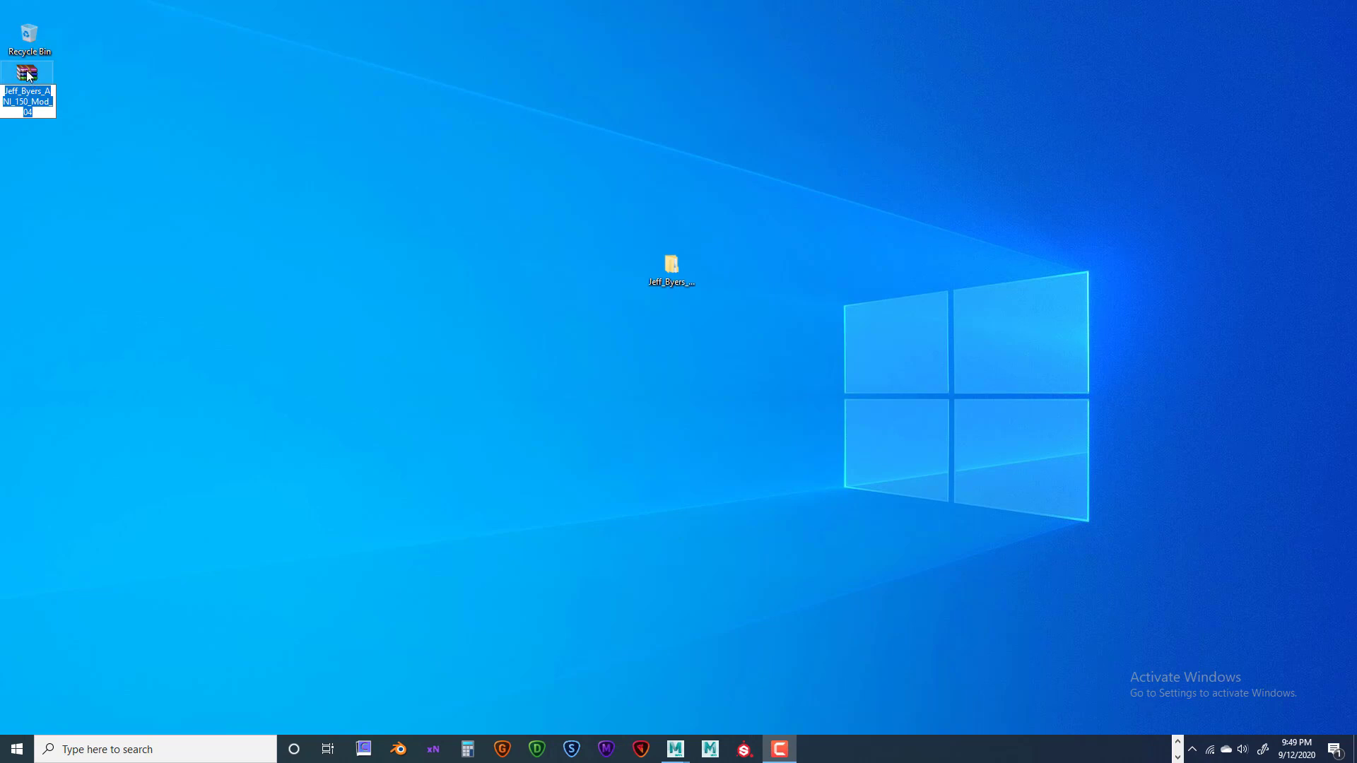
pyautogui.moveTo(29, 75); pyautogui.dragTo(750, 346)
pyautogui.moveTo(673, 321); pyautogui.dragTo(672, 324)
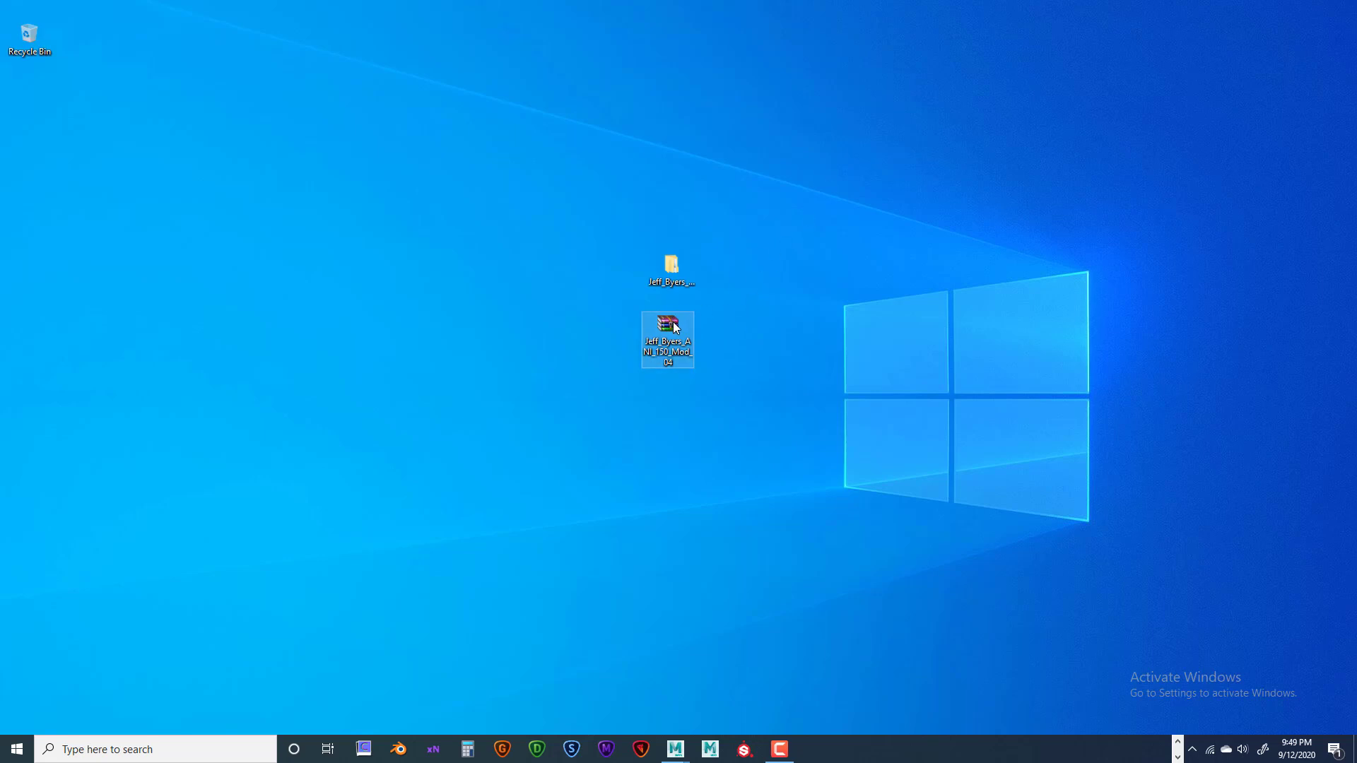
pyautogui.moveTo(667, 323); pyautogui.dragTo(674, 319)
pyautogui.click(794, 324)
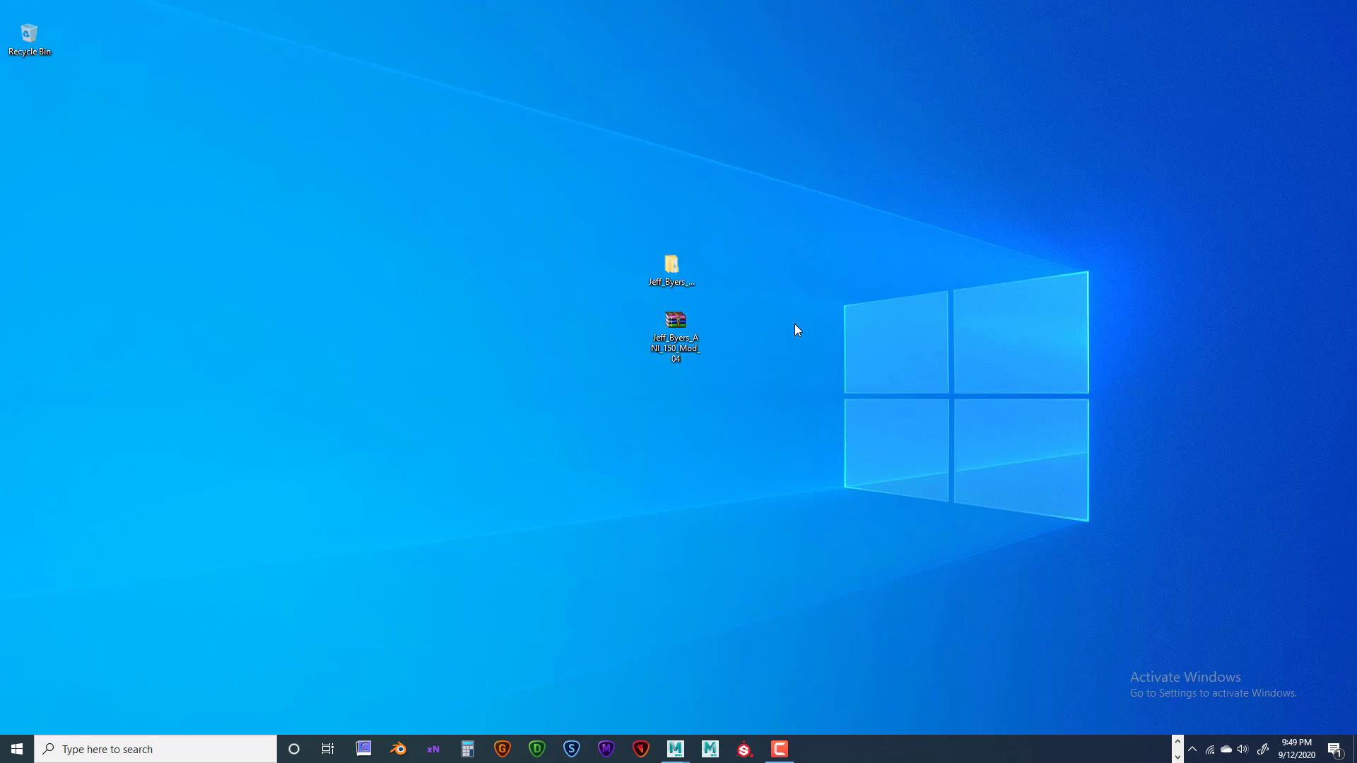